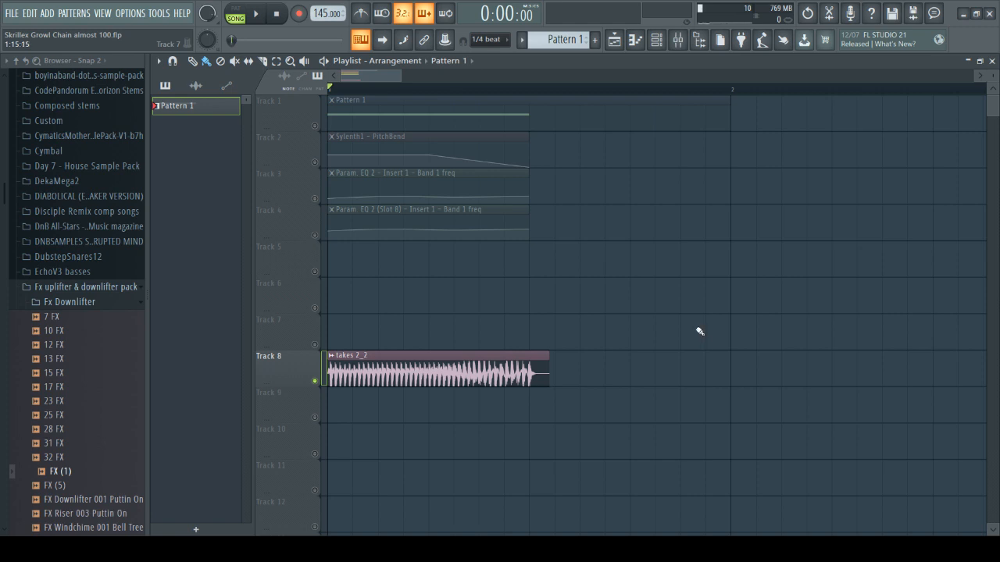
Play the soloed takes 2_2 reference clip, end the solo on Track 8, and leave that track muted
{"action": "key", "text": "space"}
{"action": "key", "text": "space"}
{"action": "right_click", "coordinate": [316, 381]}
{"action": "left_click", "coordinate": [316, 381]}
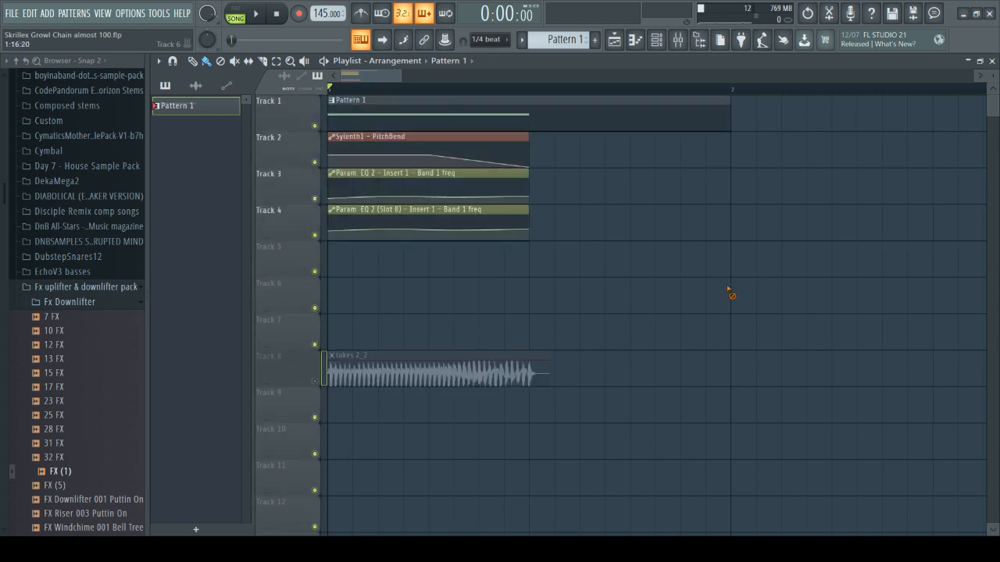
Play the remade growl on Pattern 1 with its pitch bend and EQ automation clips, and stop playback
{"action": "key", "text": "space"}
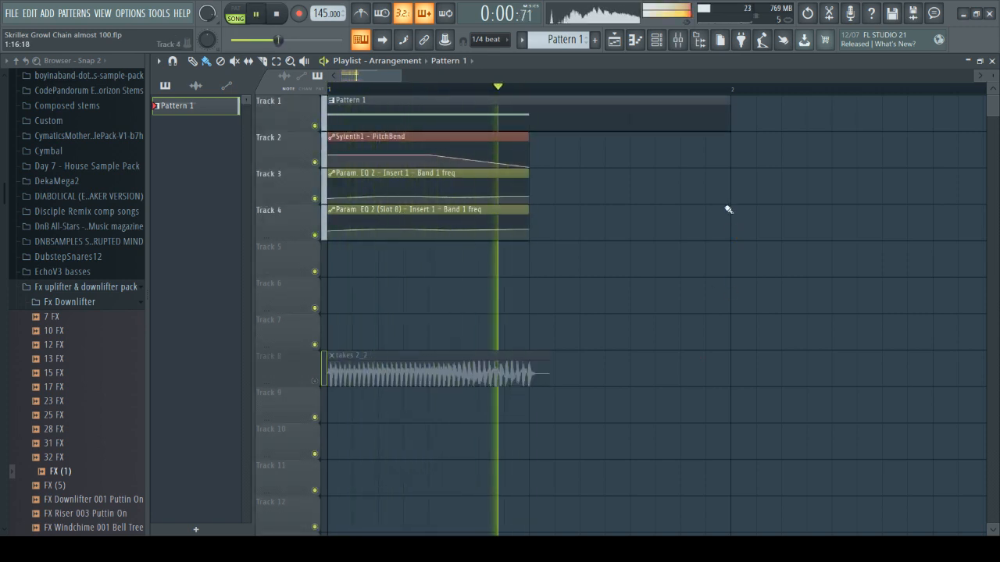
{"action": "key", "text": "space"}
{"action": "key", "text": "space"}
{"action": "key", "text": "space"}
Solo Insert 3 in the mixer to audition it alone, end the solo, and mute Insert 3
{"action": "left_click", "coordinate": [676, 43]}
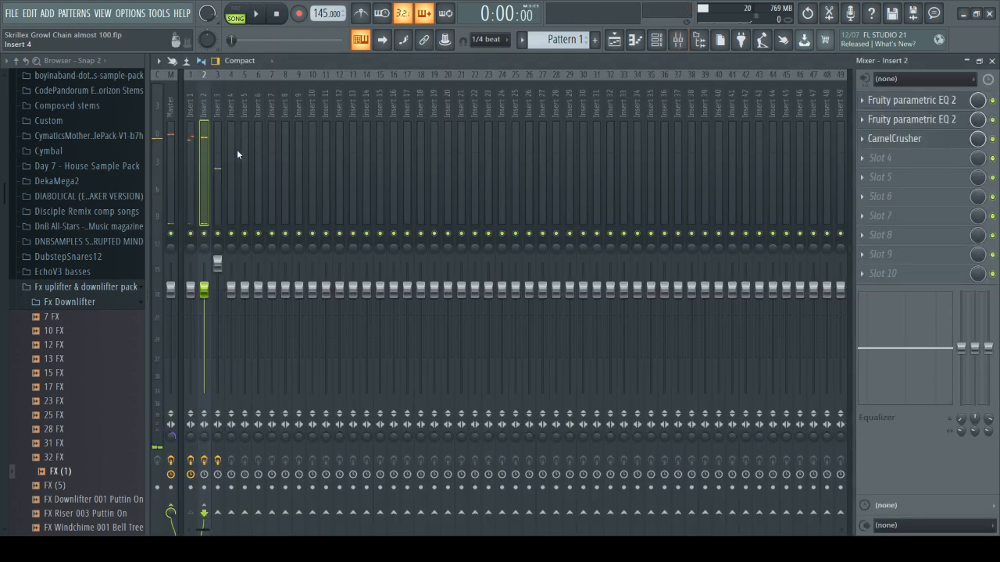
{"action": "right_click", "coordinate": [217, 232]}
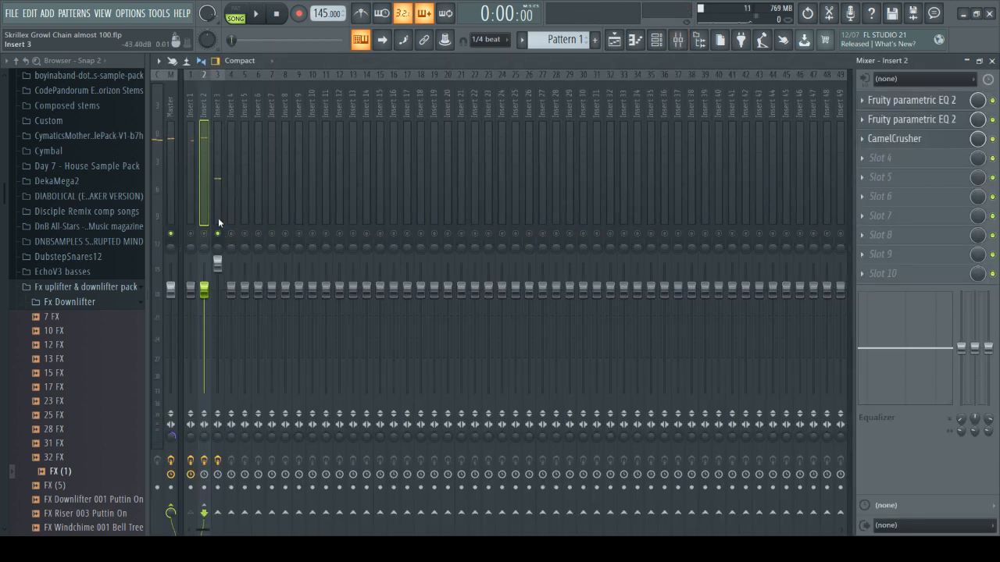
{"action": "left_click", "coordinate": [218, 223]}
{"action": "right_click", "coordinate": [224, 233]}
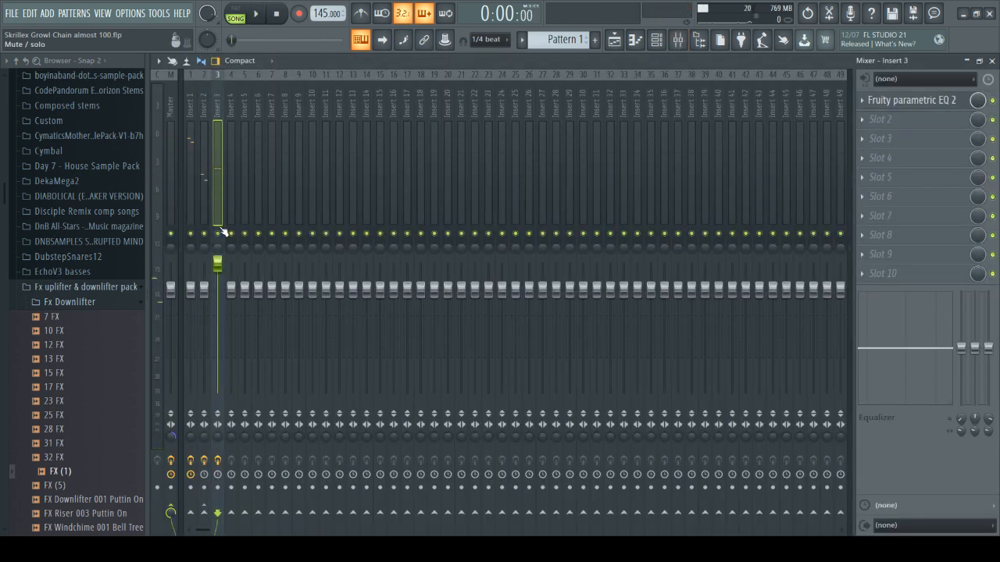
{"action": "left_click", "coordinate": [218, 232]}
Disable CamelCrusher on Insert 2 and all nine effects on Insert 1 to leave the growl dry
{"action": "left_click", "coordinate": [205, 211]}
{"action": "left_click", "coordinate": [992, 138]}
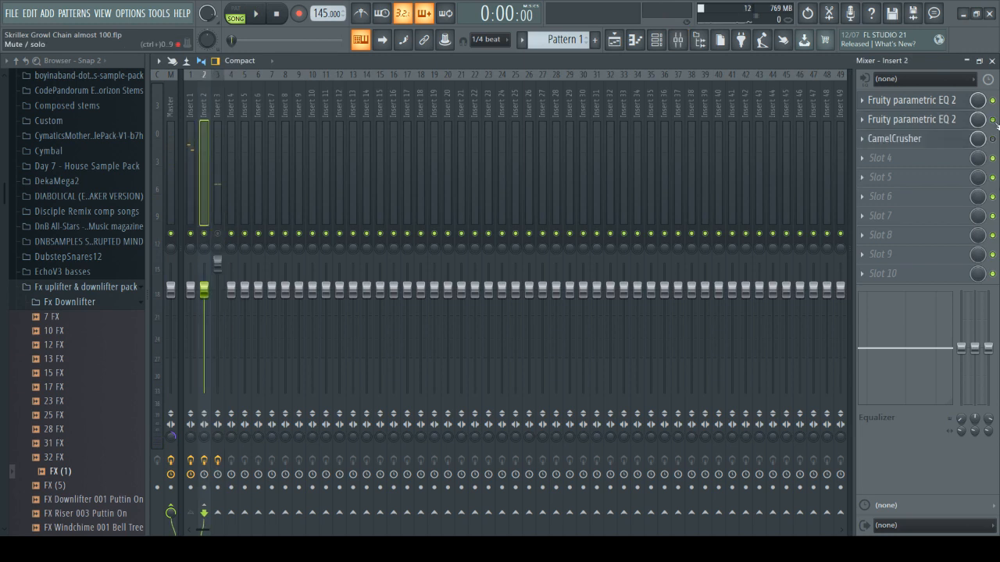
{"action": "left_click", "coordinate": [191, 145]}
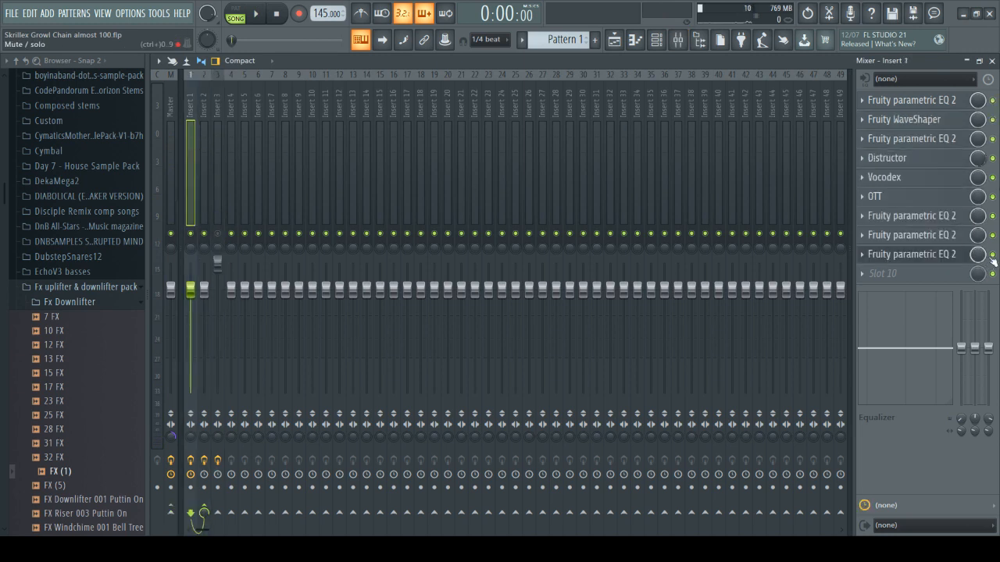
{"action": "left_click_drag", "start_coordinate": [993, 258], "coordinate": [993, 100]}
Open the first Sylenth1 channel, examine its Oscillator A1 settings, and play the dry sound
{"action": "key", "text": "space"}
{"action": "left_click", "coordinate": [665, 41]}
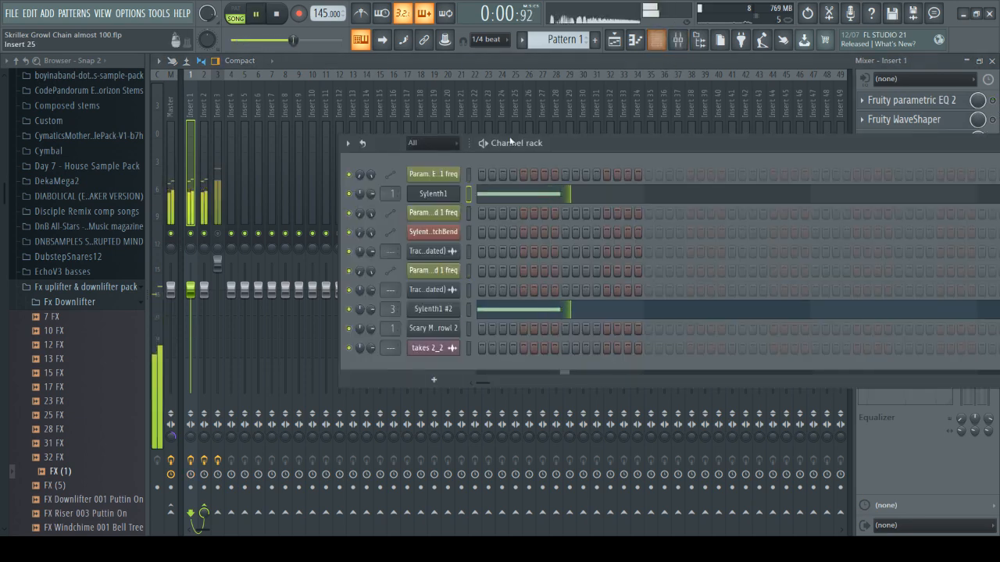
{"action": "key", "text": "space"}
{"action": "left_click", "coordinate": [449, 193]}
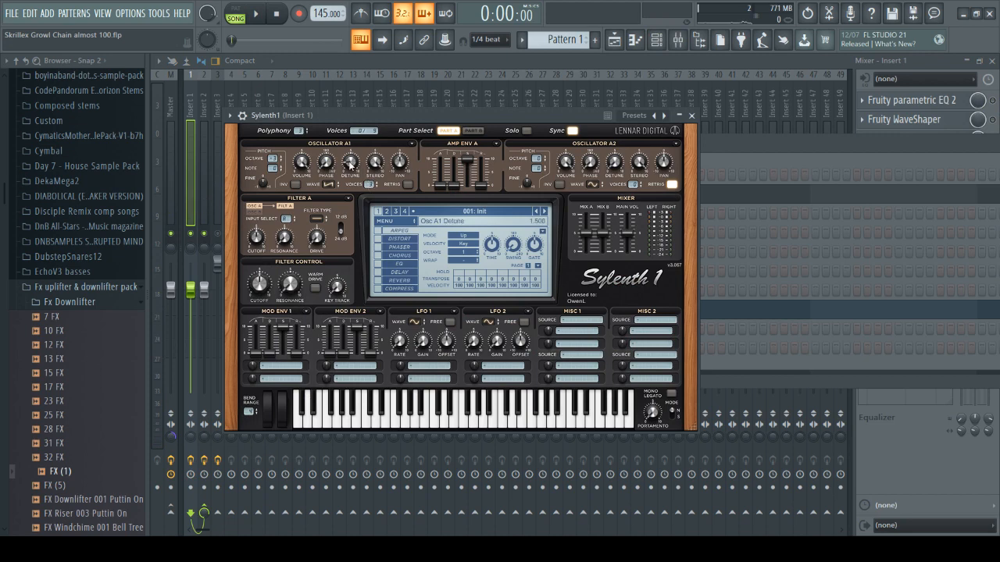
{"action": "key", "text": "space"}
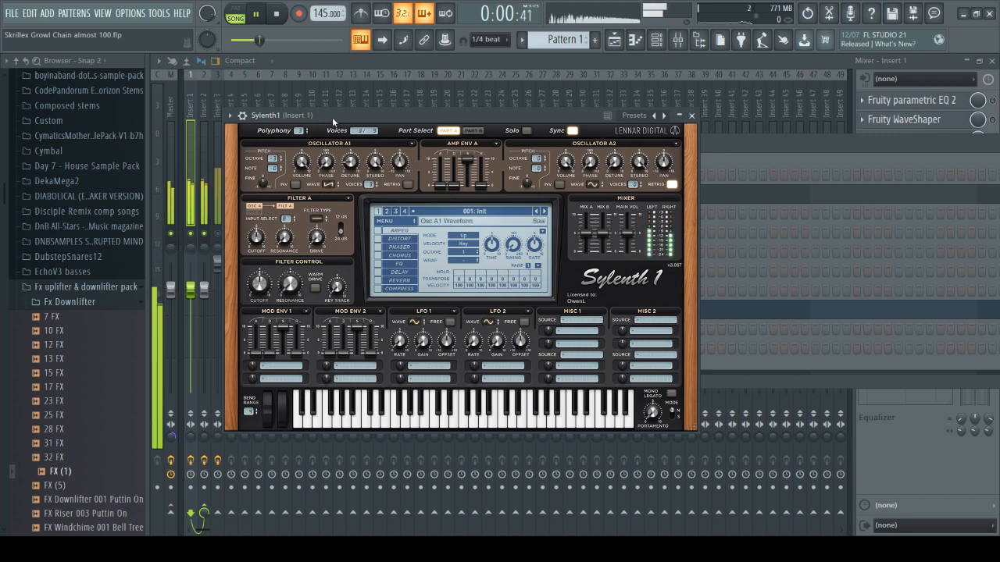
{"action": "key", "text": "space"}
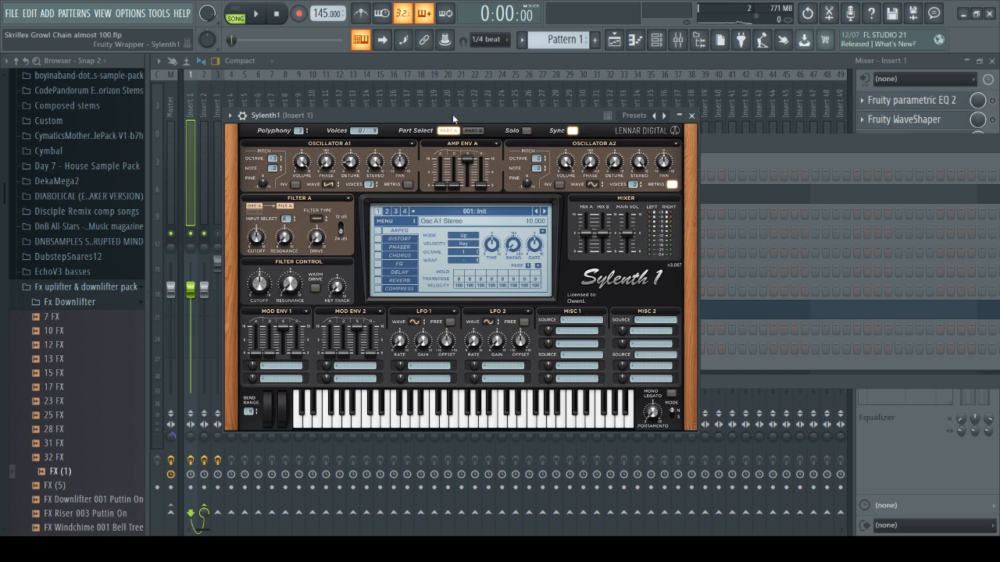
{"action": "left_click", "coordinate": [716, 150]}
{"action": "left_click", "coordinate": [448, 197]}
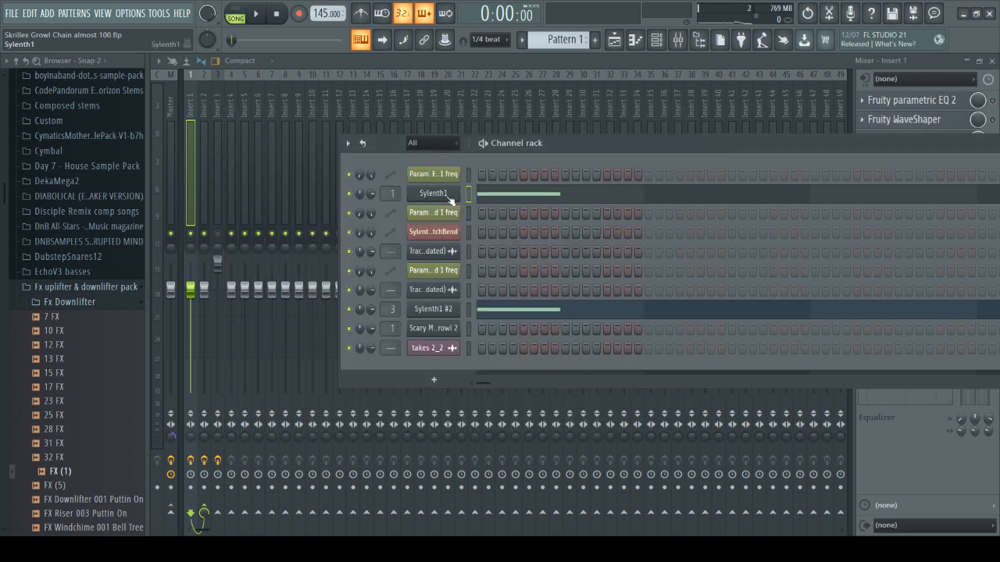
Enable the slot 1 Fruity Parametric EQ 2 on Insert 1, examine its curve, and play the sound through it
{"action": "left_click", "coordinate": [196, 151]}
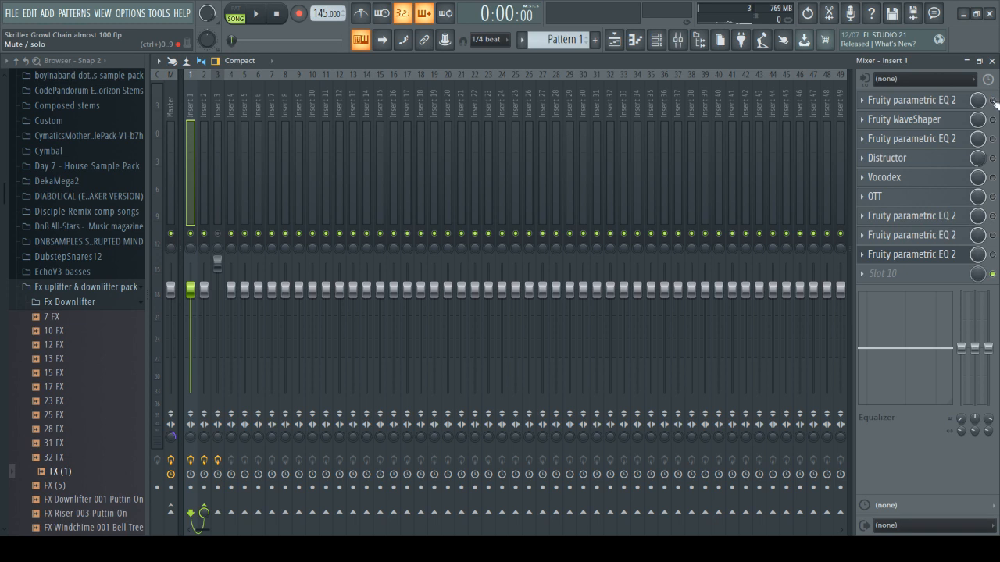
{"action": "left_click", "coordinate": [925, 100]}
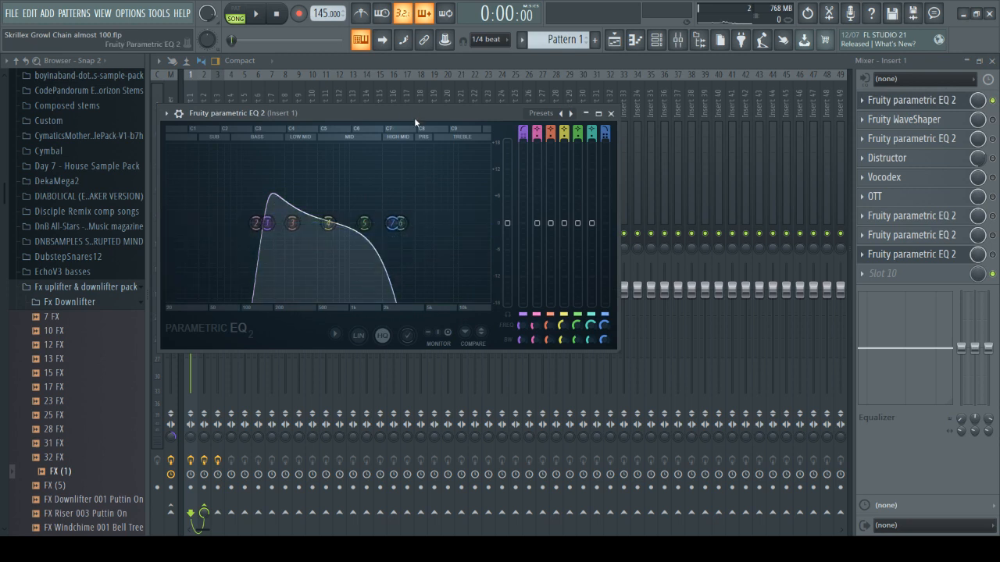
{"action": "key", "text": "space"}
{"action": "key", "text": "space"}
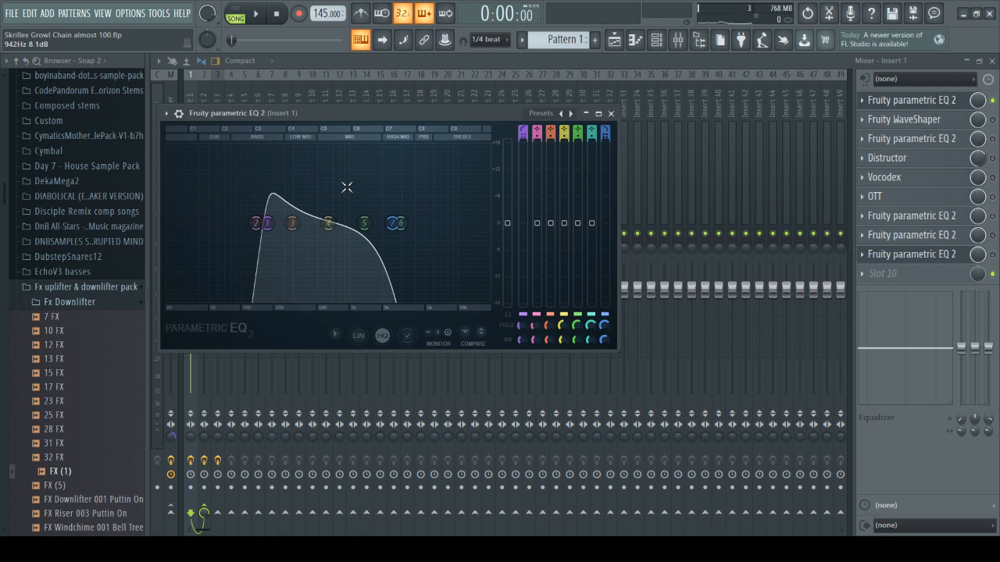
{"action": "left_click", "coordinate": [890, 100]}
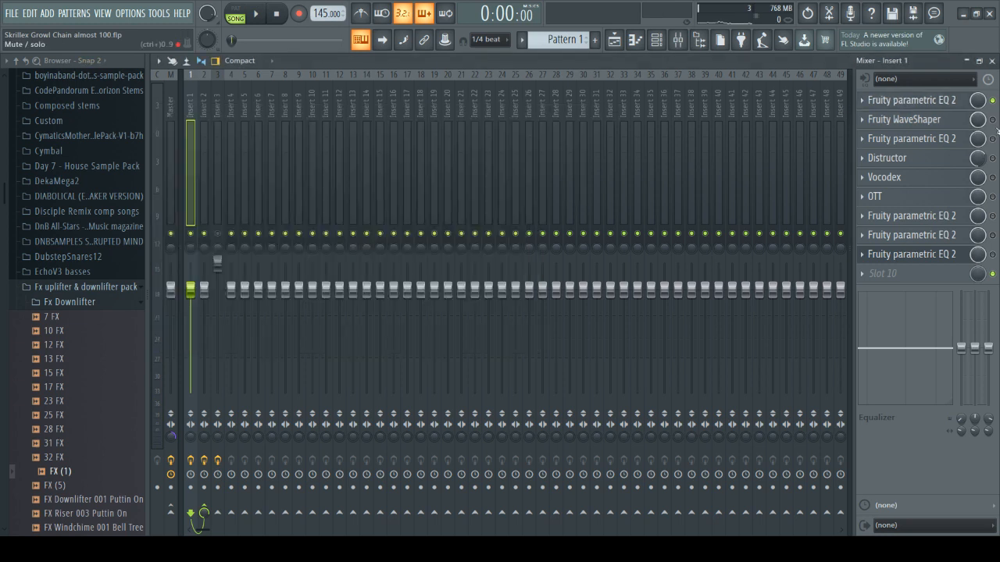
Enable Fruity WaveShaper on Insert 1, examine its shaping curve, and play the sound through it
{"action": "left_click", "coordinate": [932, 120]}
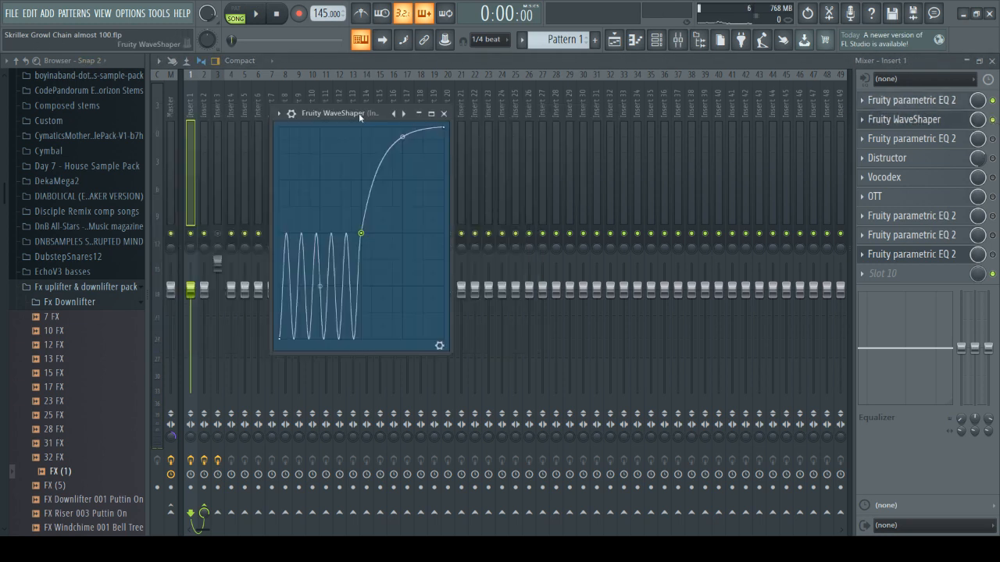
{"action": "key", "text": "space"}
{"action": "key", "text": "space"}
{"action": "left_click", "coordinate": [922, 119]}
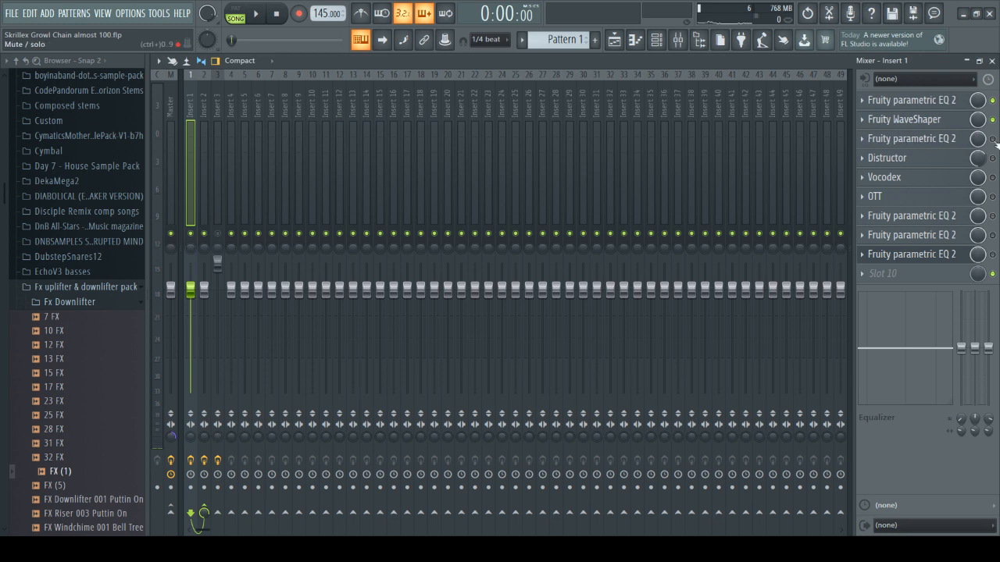
Enable the slot 3 Fruity Parametric EQ 2 on Insert 1 and play the sound with its high-cut curve in view
{"action": "left_click", "coordinate": [945, 141]}
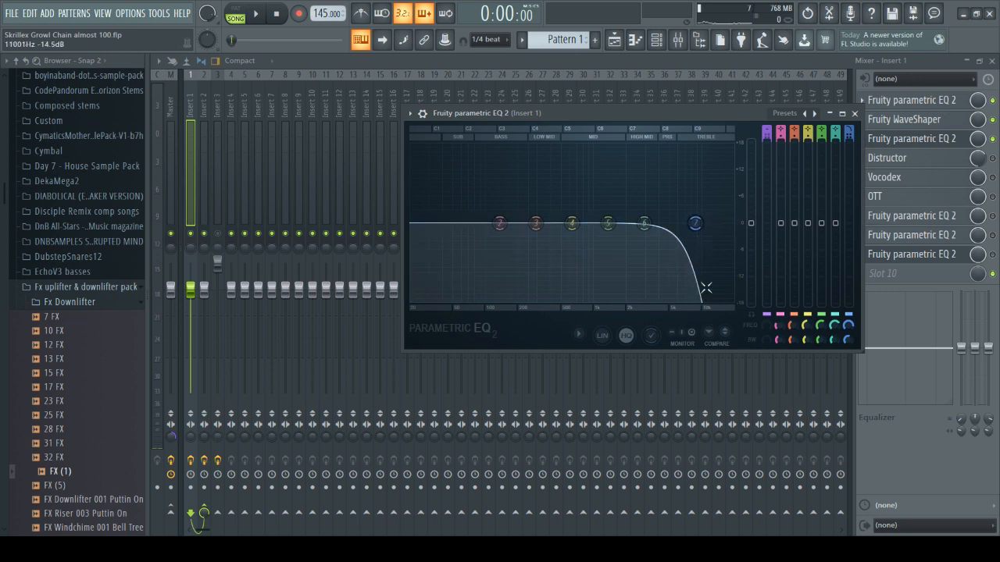
{"action": "left_click_drag", "start_coordinate": [689, 111], "coordinate": [546, 94]}
{"action": "key", "text": "space"}
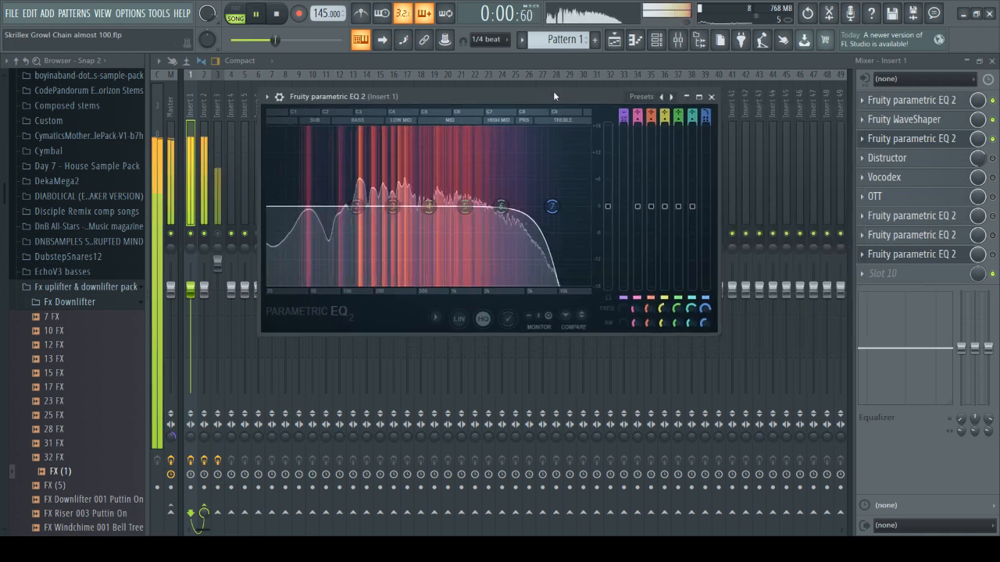
{"action": "key", "text": "space"}
Compare the growl with the slot 3 Fruity Parametric EQ 2 disabled and enabled, and recheck its curve
{"action": "left_click", "coordinate": [992, 139]}
{"action": "key", "text": "space"}
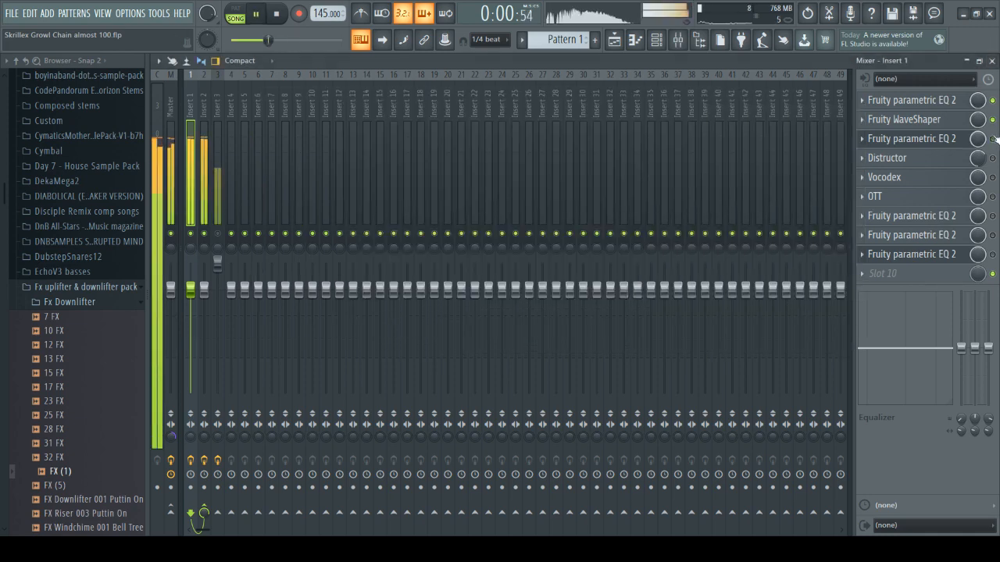
{"action": "left_click", "coordinate": [992, 139]}
{"action": "key", "text": "space"}
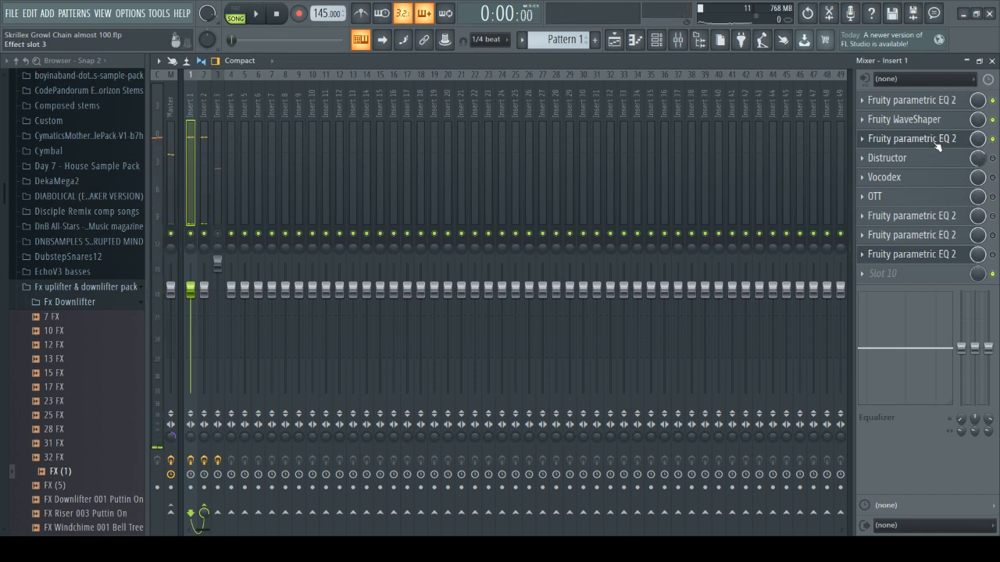
{"action": "left_click", "coordinate": [952, 144]}
{"action": "left_click", "coordinate": [952, 146]}
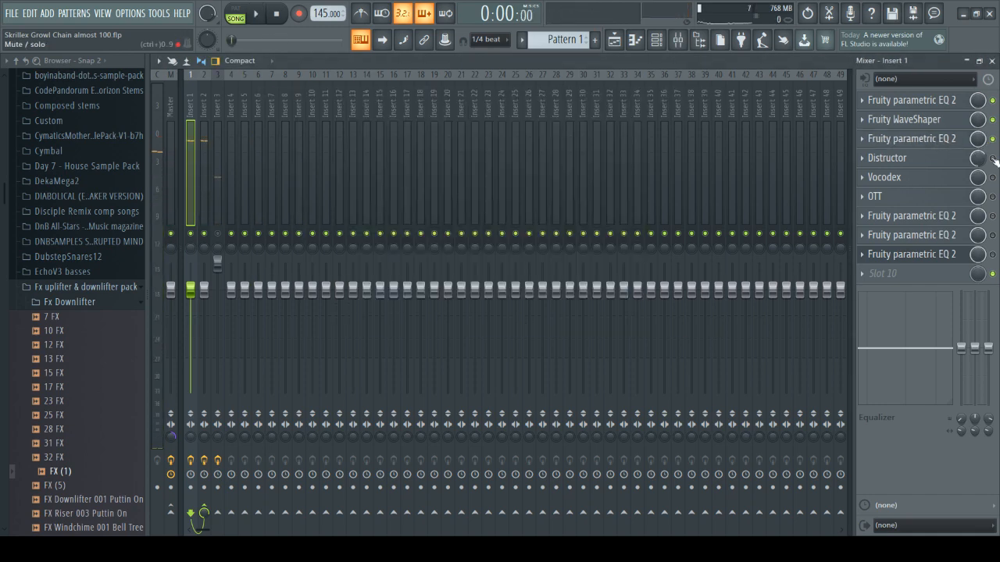
Enable Distructor on Insert 1 and examine its Crusher distortion module's bit crush and mix settings
{"action": "left_click", "coordinate": [937, 159]}
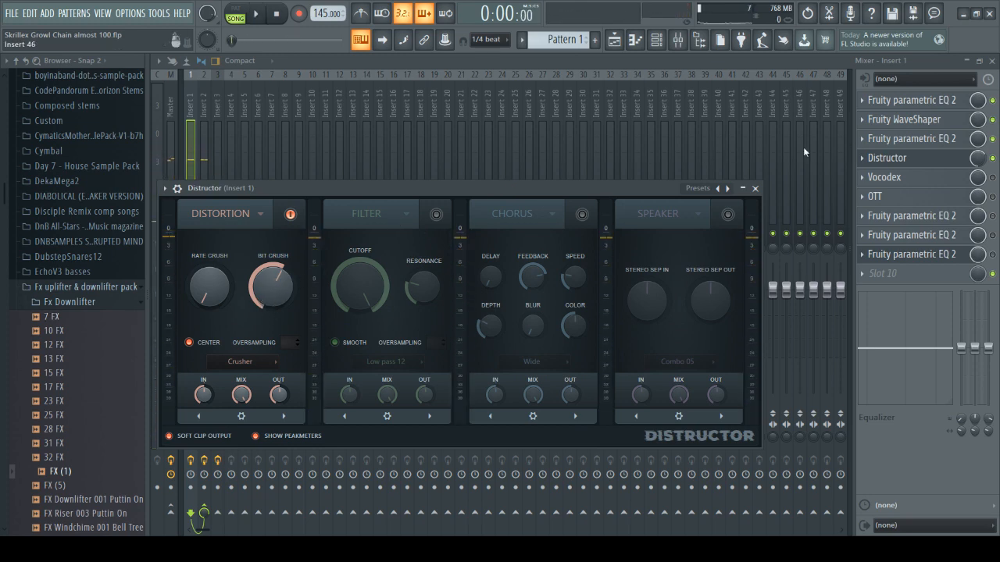
{"action": "left_click", "coordinate": [935, 159]}
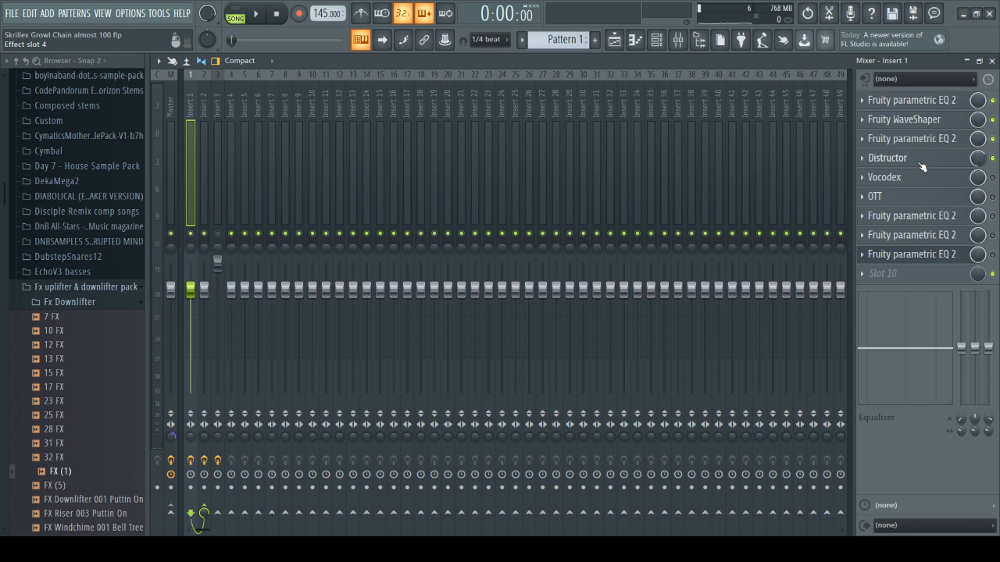
{"action": "left_click", "coordinate": [921, 164]}
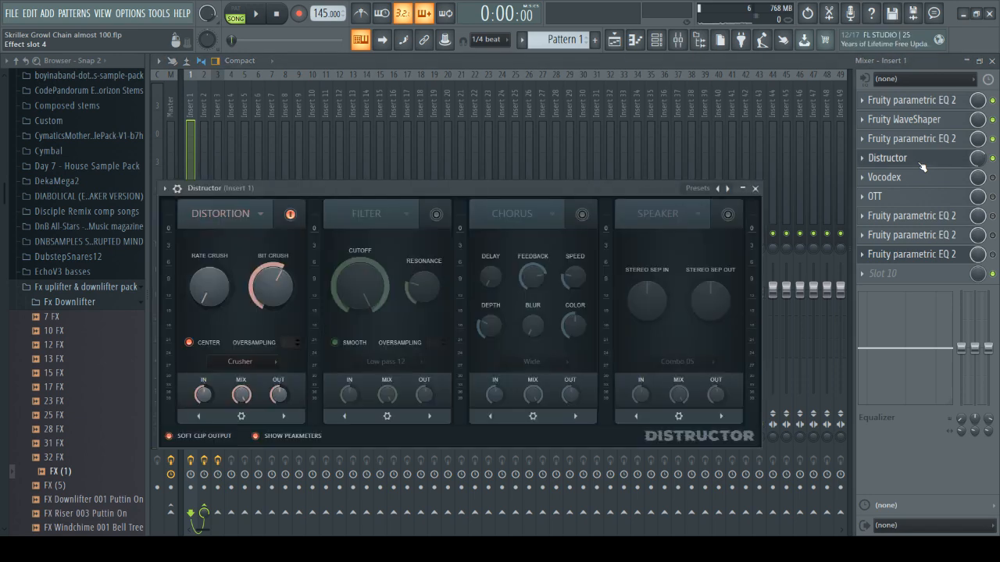
{"action": "left_click_drag", "start_coordinate": [579, 192], "coordinate": [626, 176]}
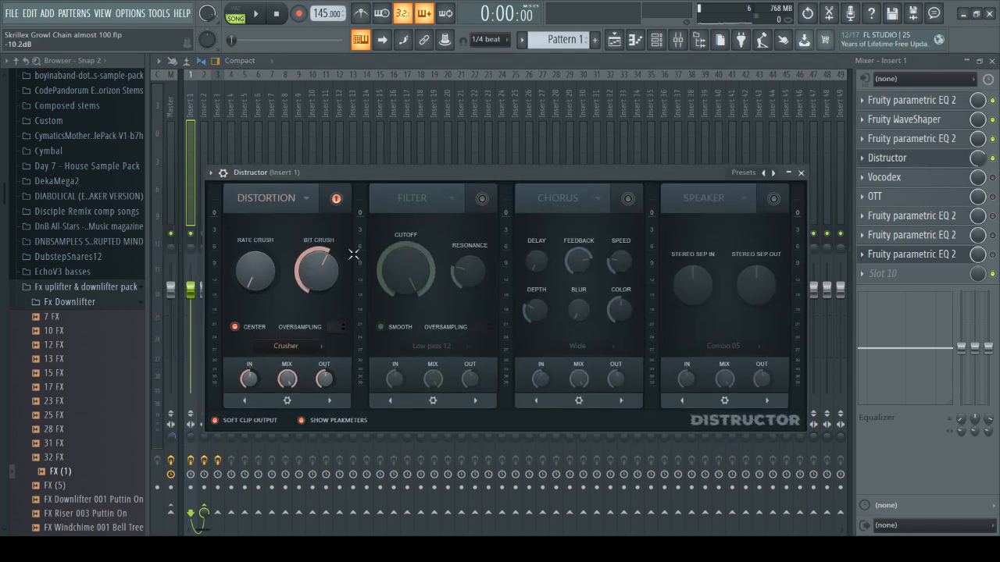
{"action": "left_click_drag", "start_coordinate": [523, 174], "coordinate": [499, 134]}
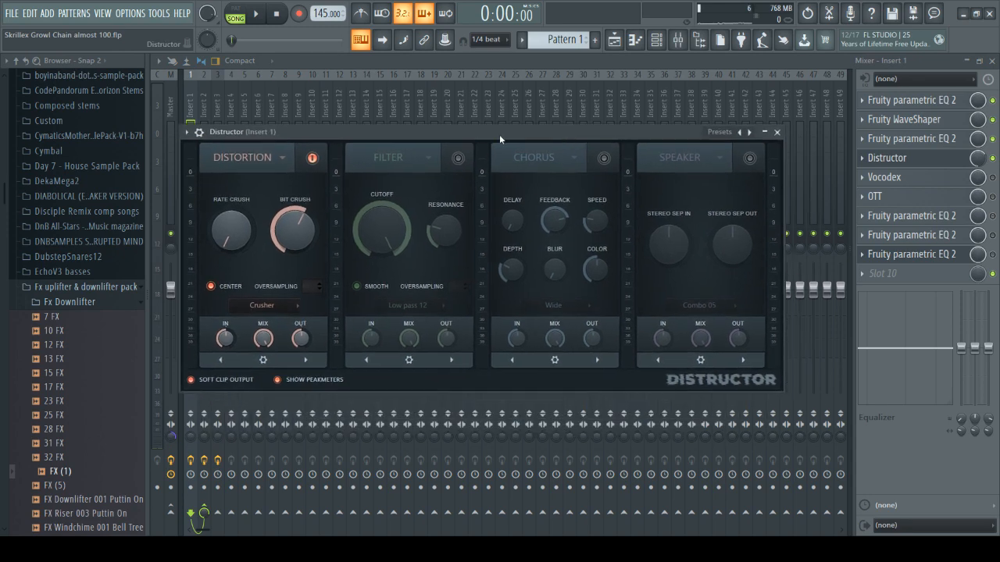
{"action": "left_click", "coordinate": [918, 159]}
Enable Vocodex on Insert 1 and play the sound while examining its 8-band setup and band width
{"action": "left_click", "coordinate": [928, 182]}
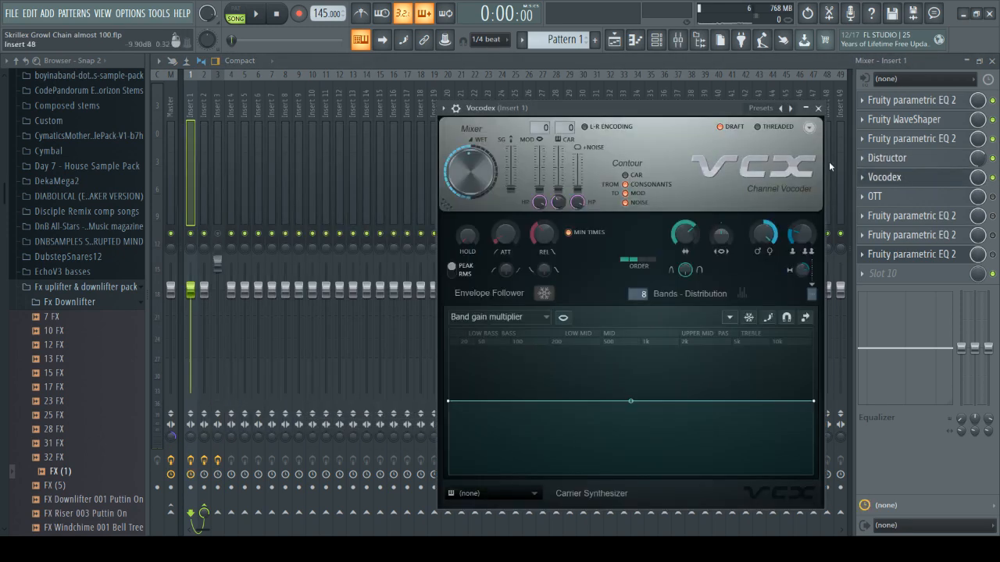
{"action": "left_click_drag", "start_coordinate": [687, 105], "coordinate": [528, 74]}
{"action": "key", "text": "space"}
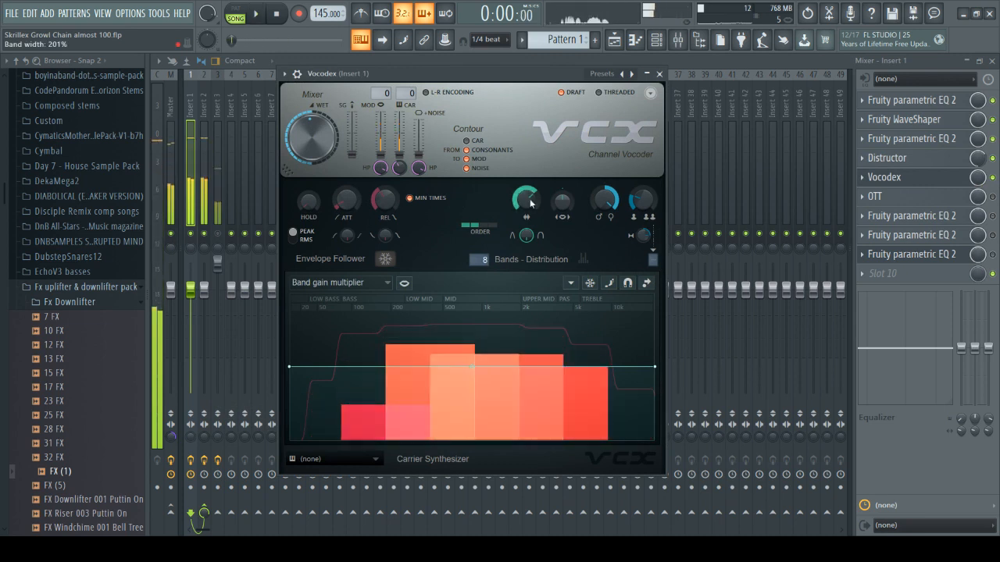
{"action": "key", "text": "space"}
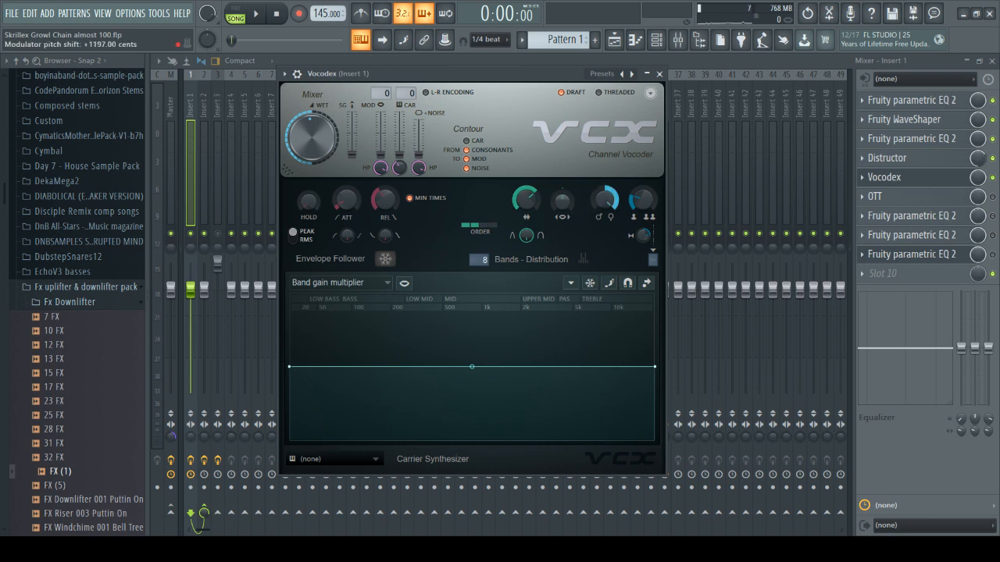
Set Vocodex's modulator pitch shift to +1200 cents and play the growl again
{"action": "mouse_move", "coordinate": [608, 202]}
{"action": "left_mouse_down"}
{"action": "mouse_move", "coordinate": [607, 219]}
{"action": "mouse_move", "coordinate": [608, 202]}
{"action": "left_mouse_up"}
{"action": "key", "text": "space"}
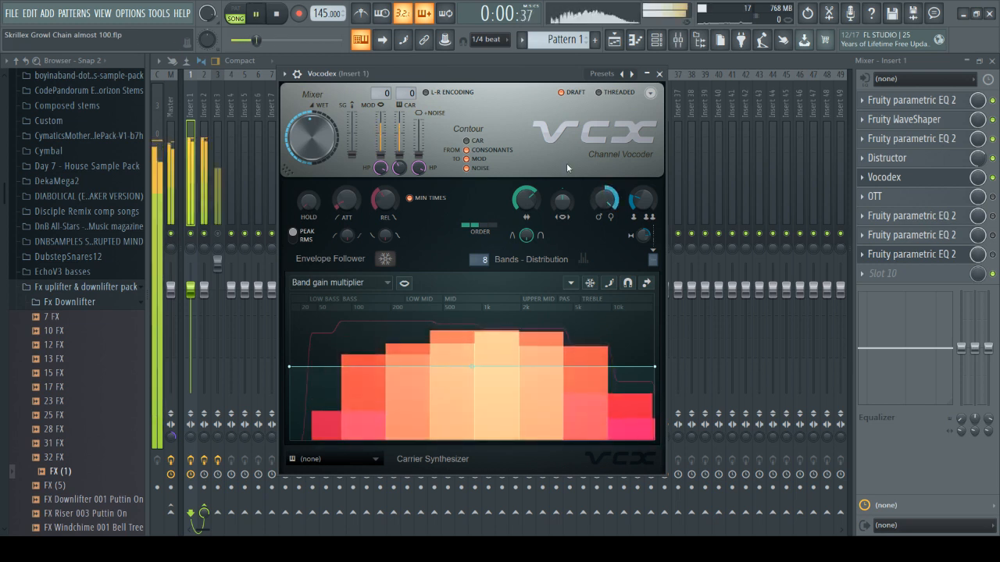
{"action": "key", "text": "space"}
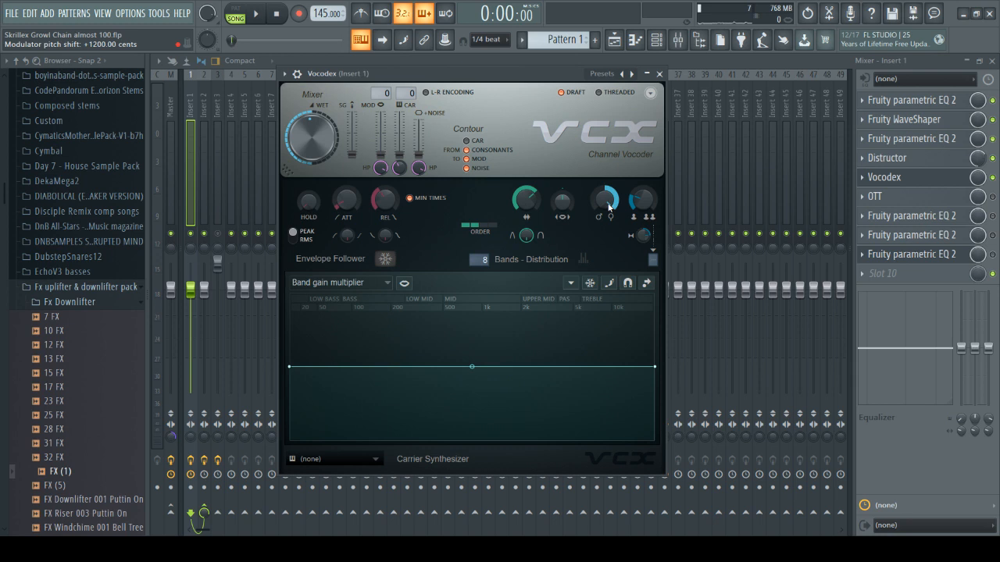
{"action": "left_click", "coordinate": [933, 181]}
Enable OTT on Insert 1 and examine its compressor settings
{"action": "left_click", "coordinate": [992, 197]}
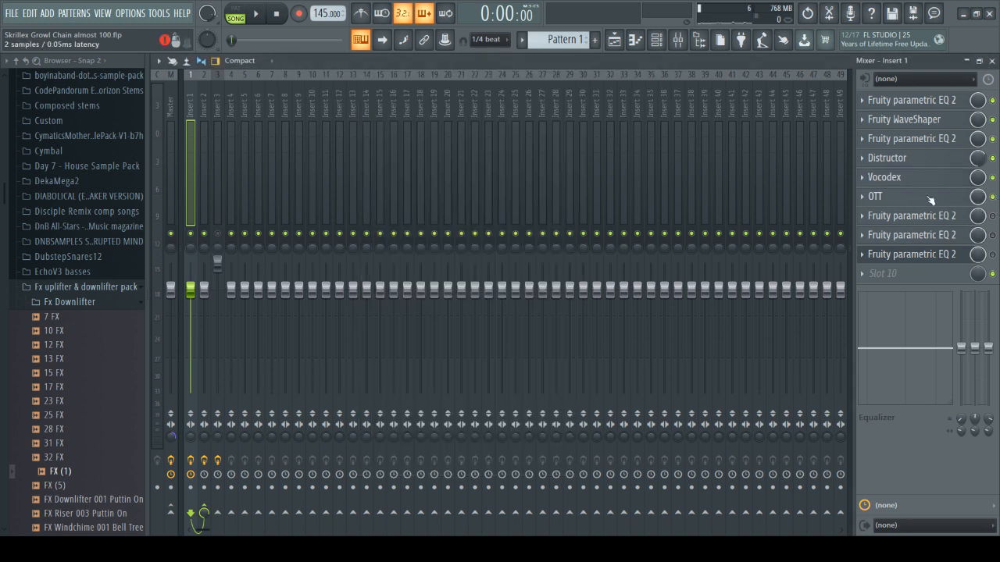
{"action": "left_click", "coordinate": [929, 198]}
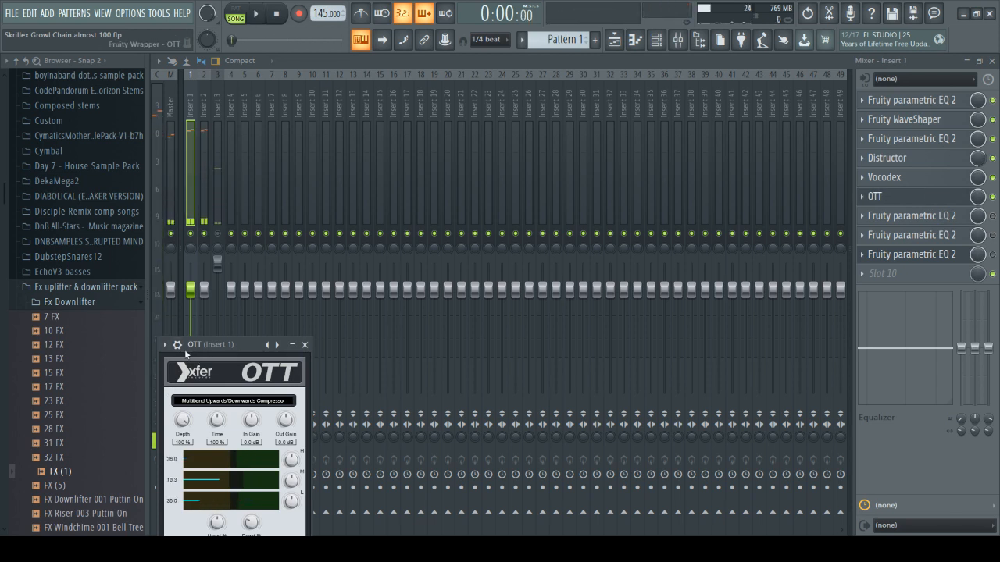
{"action": "left_click_drag", "start_coordinate": [229, 346], "coordinate": [308, 237]}
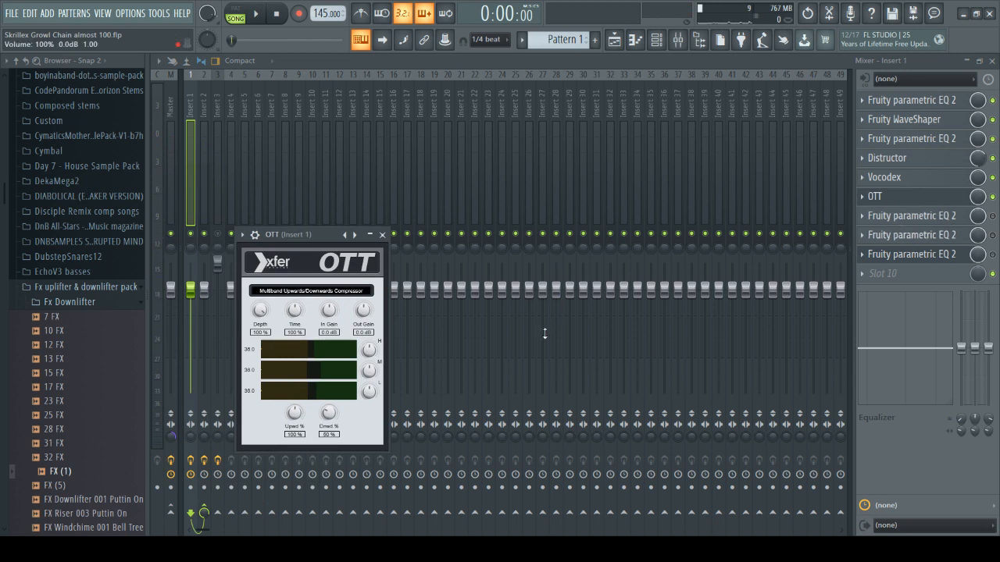
{"action": "left_click", "coordinate": [946, 201]}
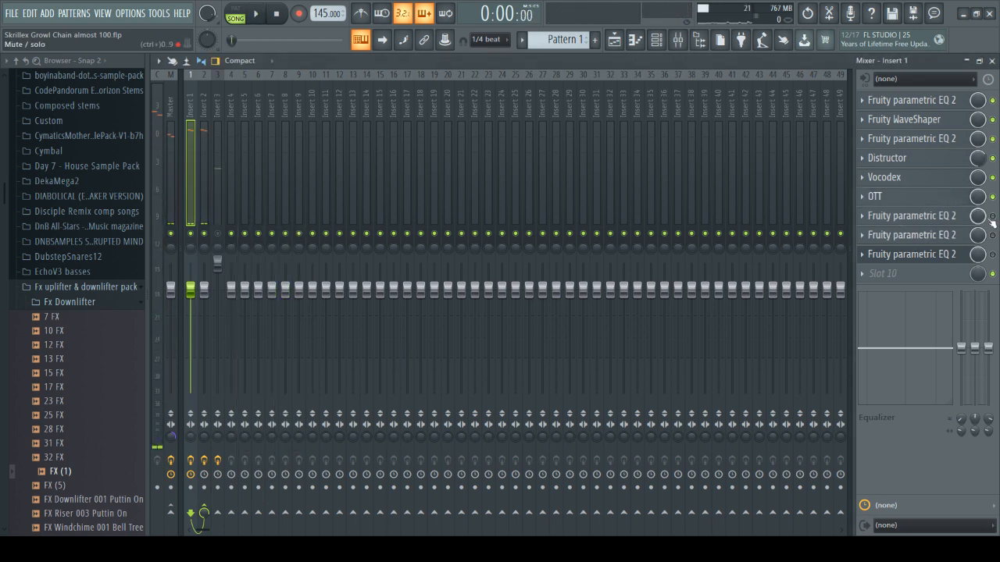
Enable the slot 7 Fruity Parametric EQ 2 on Insert 1 and play the growl while examining its curve
{"action": "left_click", "coordinate": [938, 217]}
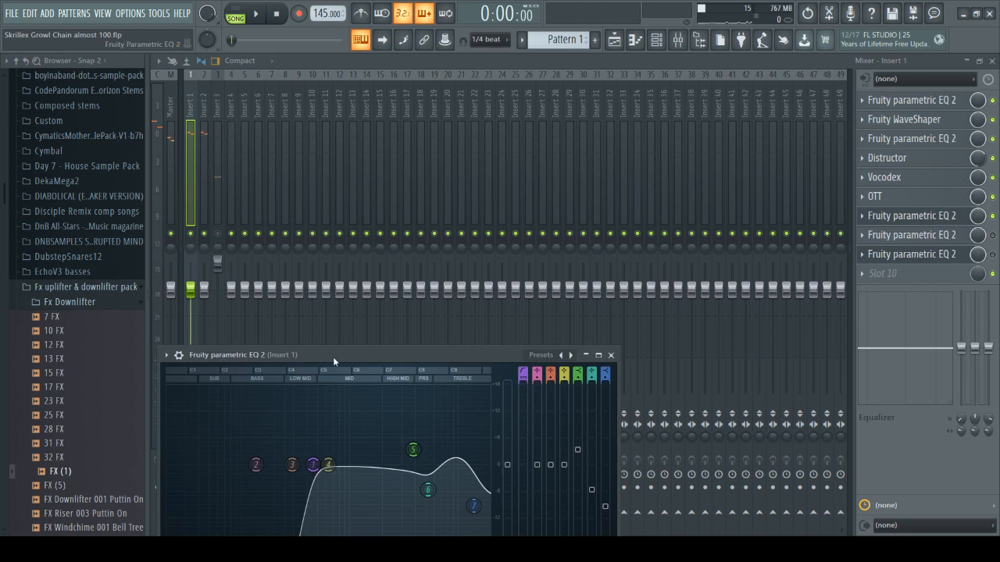
{"action": "left_click_drag", "start_coordinate": [333, 357], "coordinate": [411, 147]}
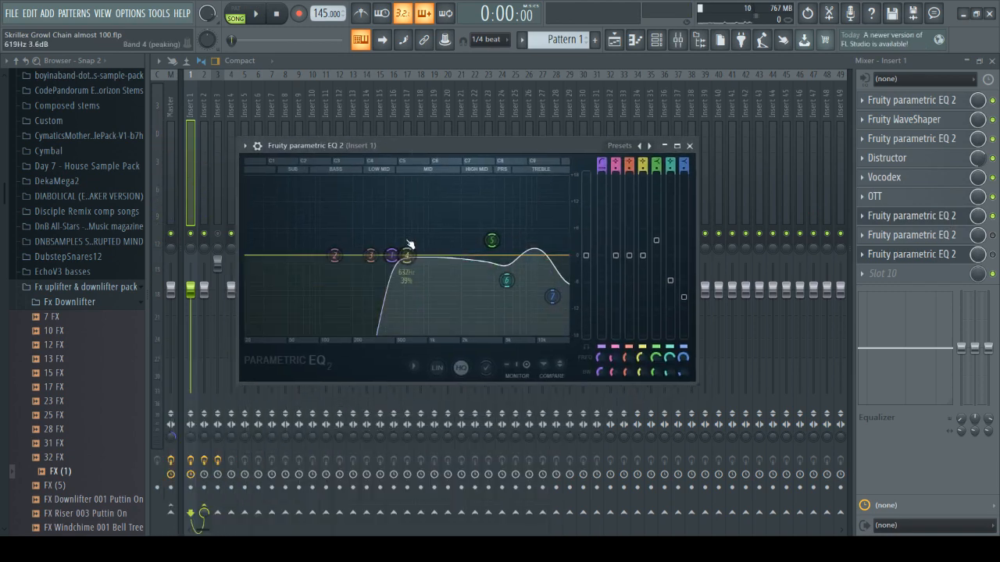
{"action": "key", "text": "space"}
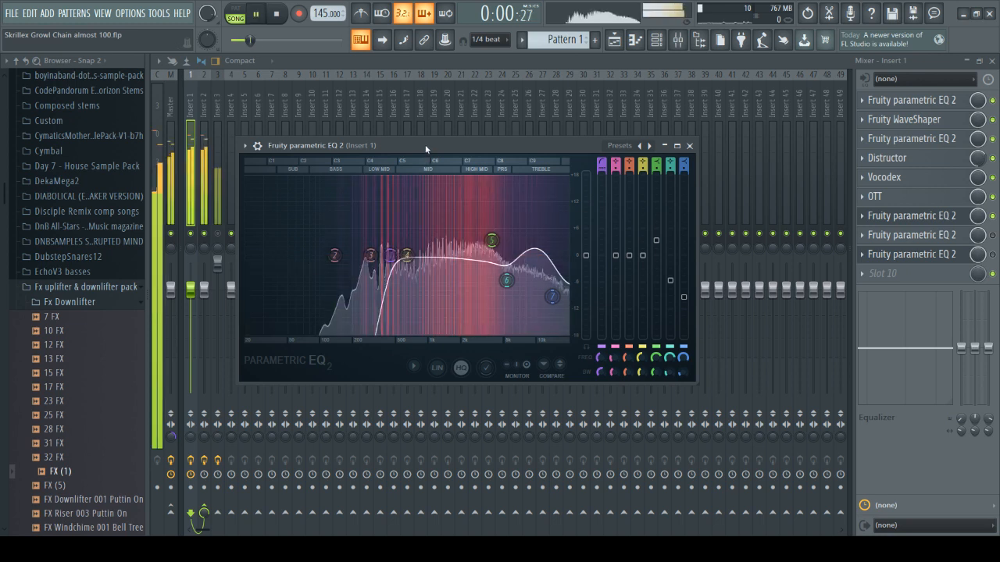
{"action": "key", "text": "space"}
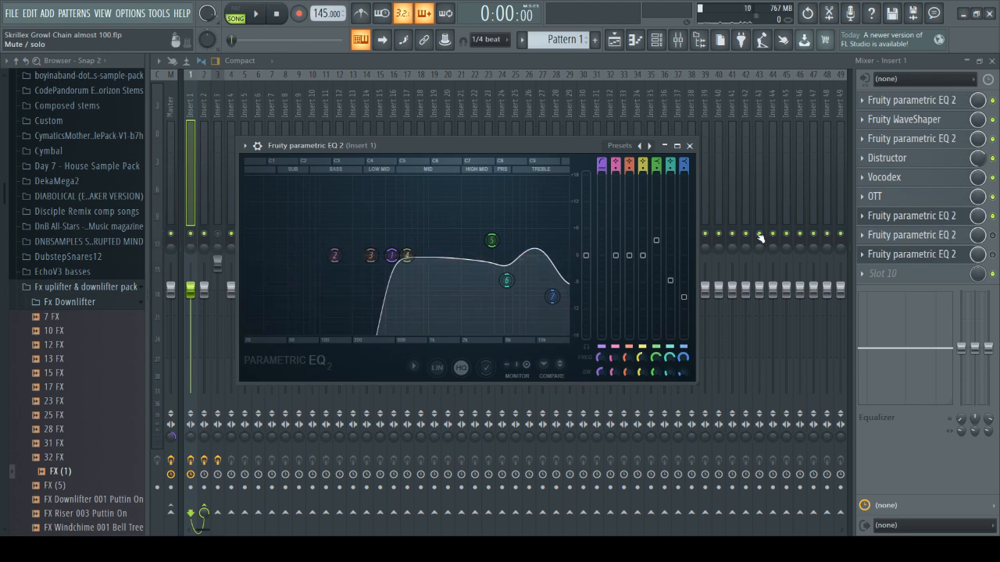
{"action": "left_click", "coordinate": [929, 217]}
{"action": "left_click", "coordinate": [931, 218]}
{"action": "left_click", "coordinate": [931, 217]}
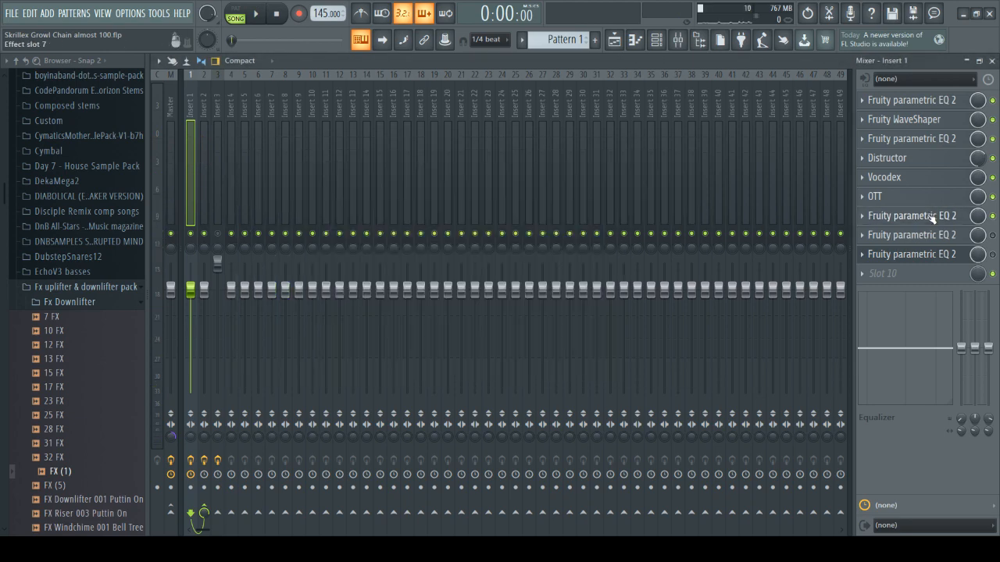
Enable the slot 8 Fruity Parametric EQ 2 on Insert 1 and examine its narrow peaks and cuts
{"action": "left_click", "coordinate": [951, 235]}
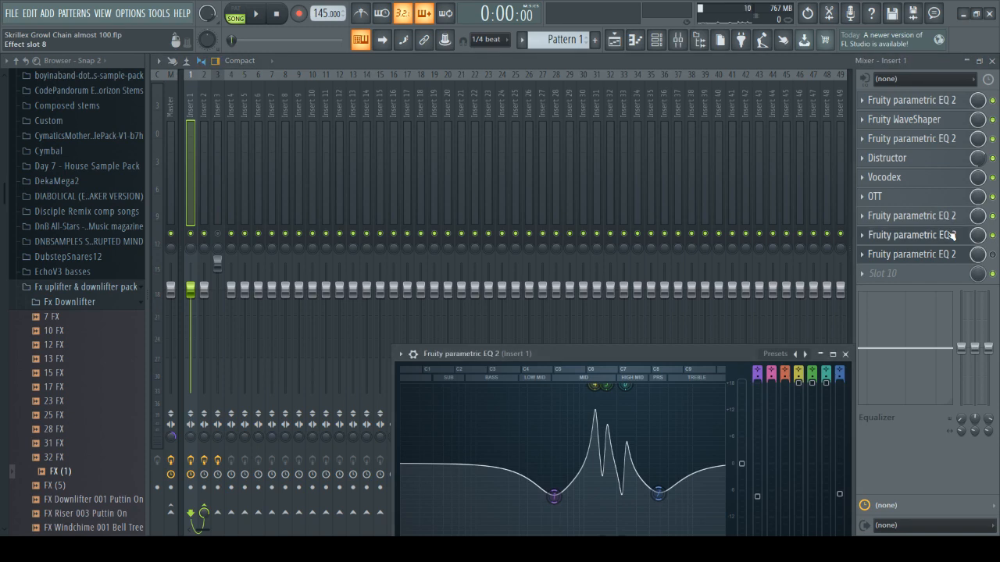
{"action": "left_click", "coordinate": [951, 235]}
{"action": "left_click", "coordinate": [951, 235]}
{"action": "left_click_drag", "start_coordinate": [656, 354], "coordinate": [530, 127]}
{"action": "mouse_move", "coordinate": [468, 164]}
{"action": "left_mouse_down"}
{"action": "mouse_move", "coordinate": [495, 168]}
{"action": "mouse_move", "coordinate": [461, 163]}
{"action": "left_mouse_up"}
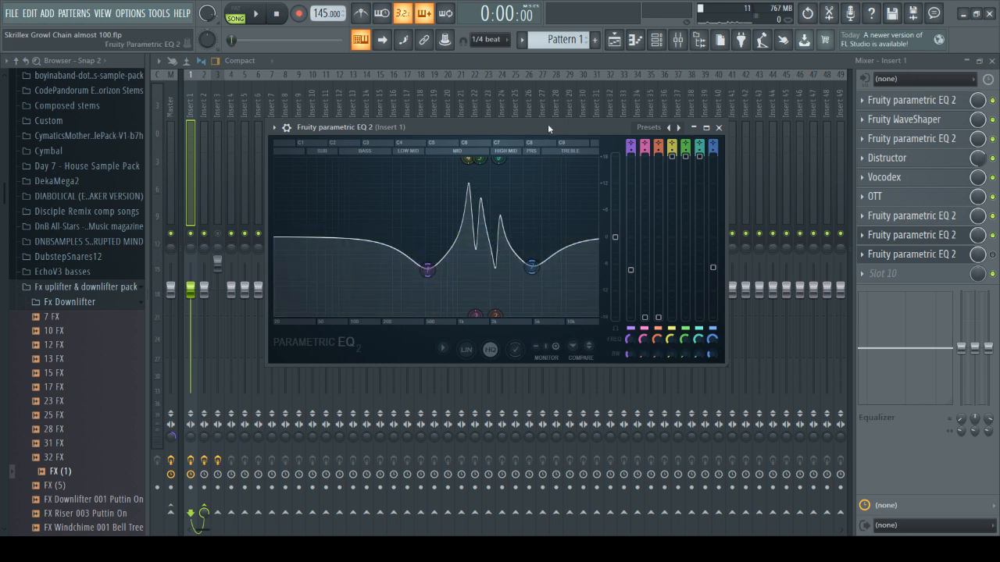
{"action": "left_click_drag", "start_coordinate": [548, 124], "coordinate": [521, 134]}
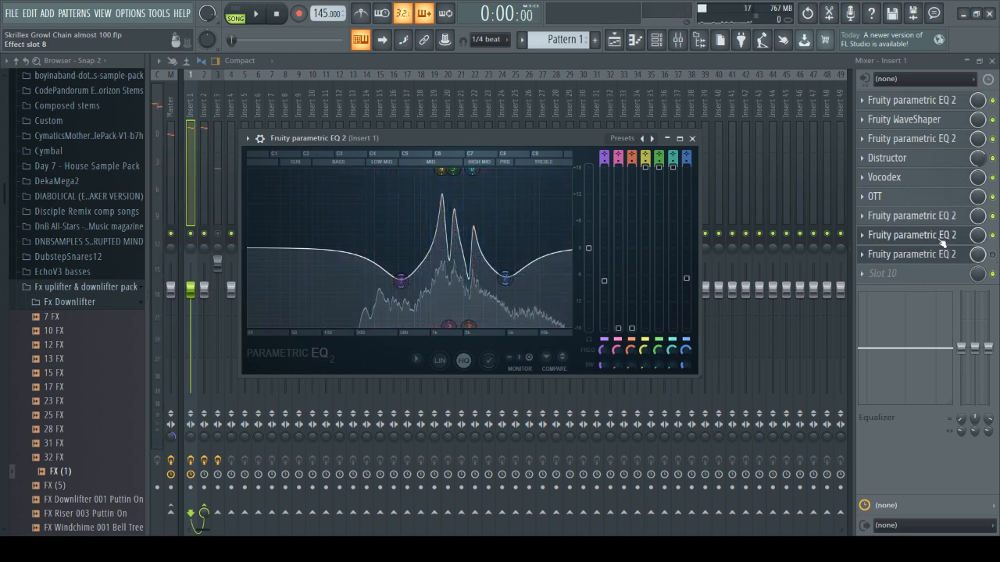
{"action": "left_click", "coordinate": [890, 234]}
Enable the slot 9 Fruity Parametric EQ 2 on Insert 1 and examine its curve
{"action": "left_click", "coordinate": [910, 254]}
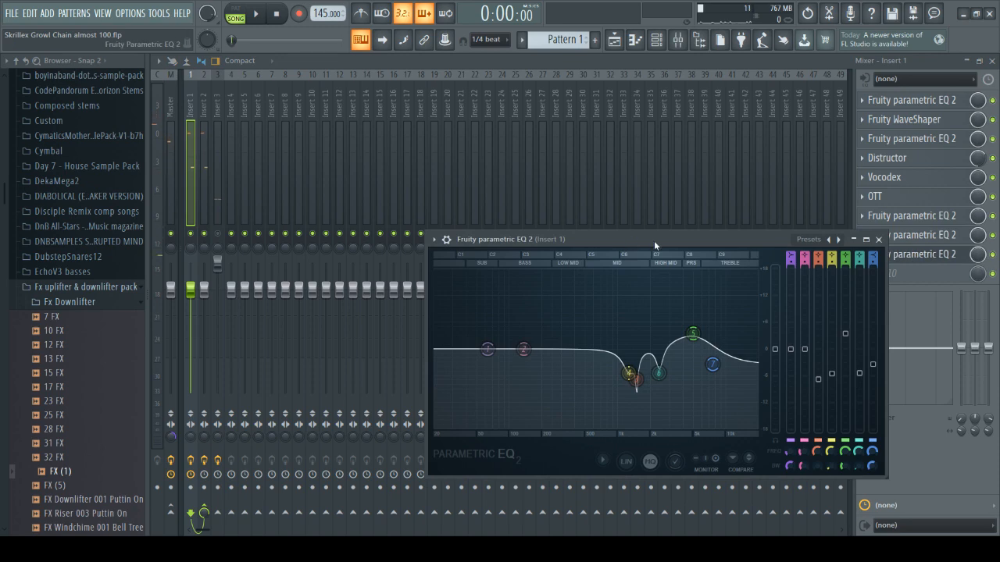
{"action": "left_click_drag", "start_coordinate": [653, 241], "coordinate": [544, 159]}
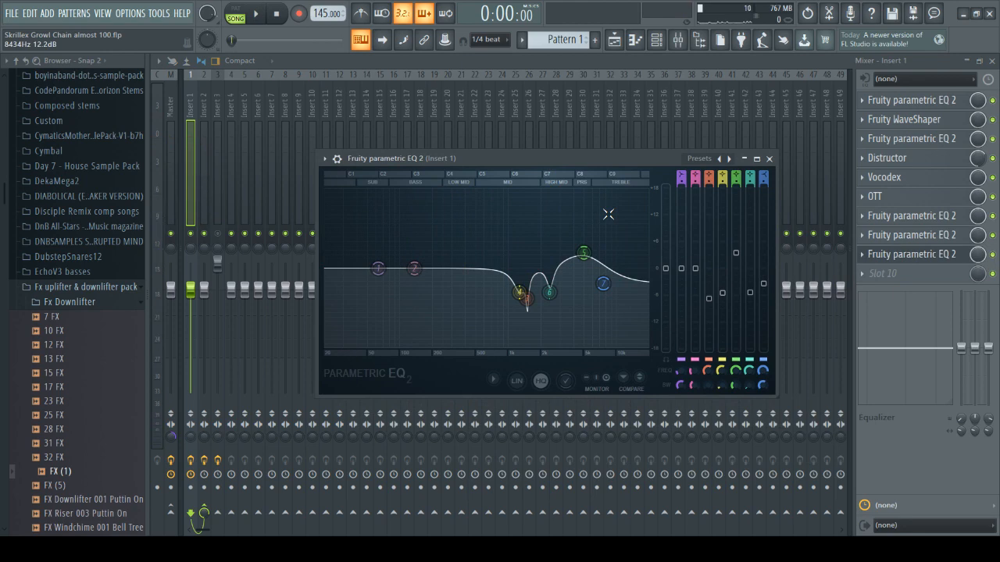
{"action": "left_click", "coordinate": [906, 254]}
Enable the first Fruity Parametric EQ 2 on Insert 2 and play the growl while viewing its curve
{"action": "left_click", "coordinate": [206, 168]}
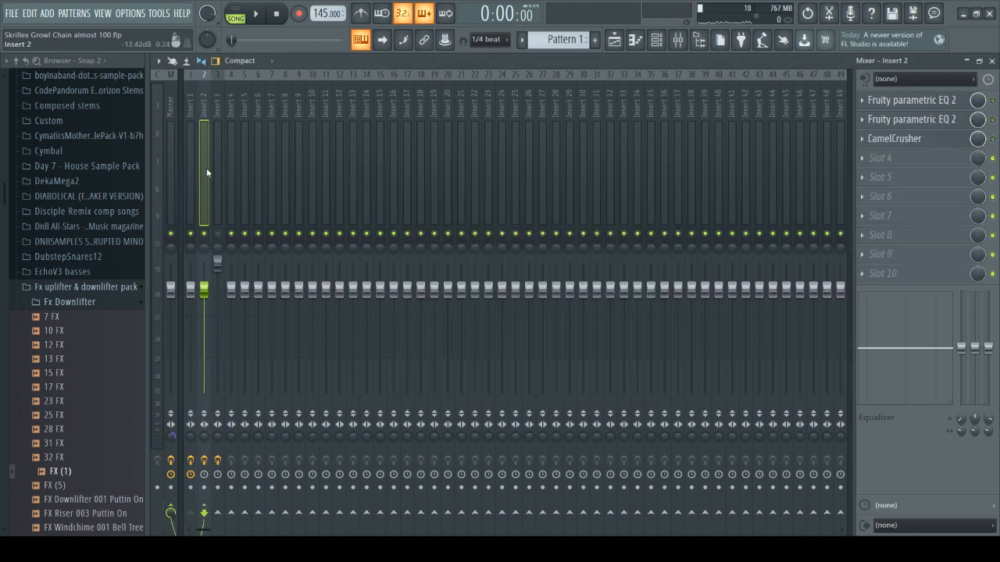
{"action": "left_click", "coordinate": [947, 102]}
{"action": "key", "text": "space"}
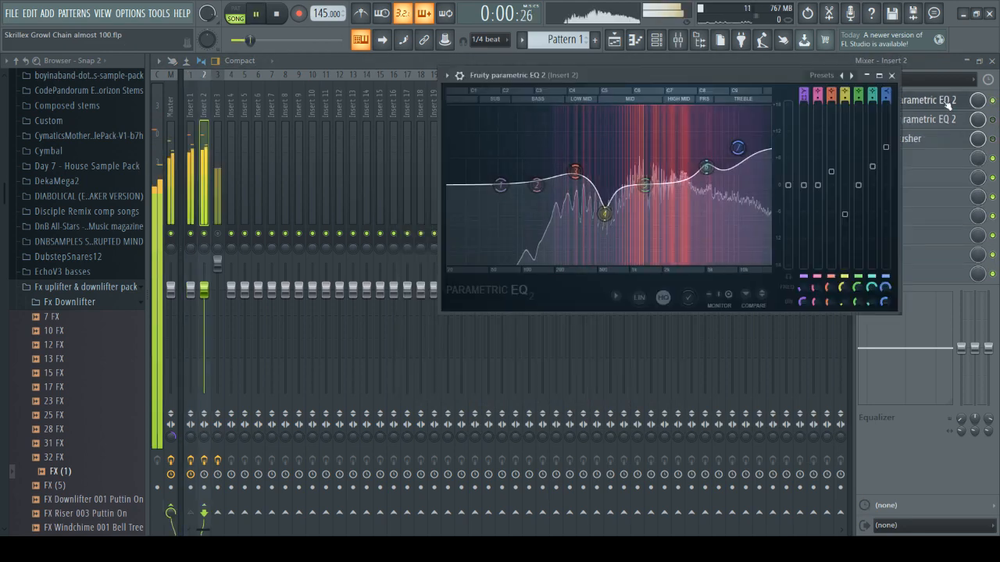
{"action": "key", "text": "space"}
{"action": "left_click", "coordinate": [945, 100]}
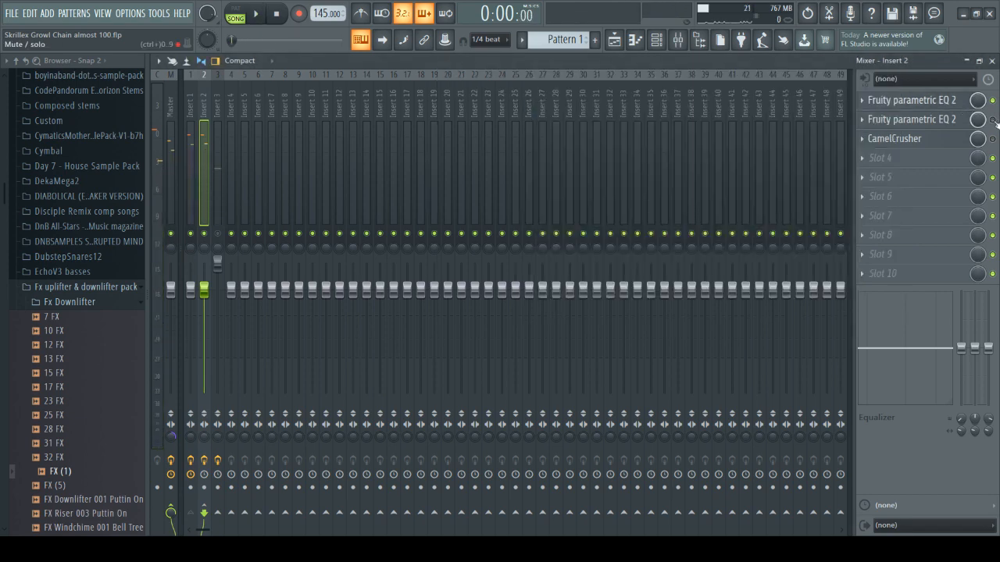
Enable the slot 2 Fruity Parametric EQ 2 on Insert 2 and play the growl through it
{"action": "left_click", "coordinate": [913, 119]}
{"action": "key", "text": "space"}
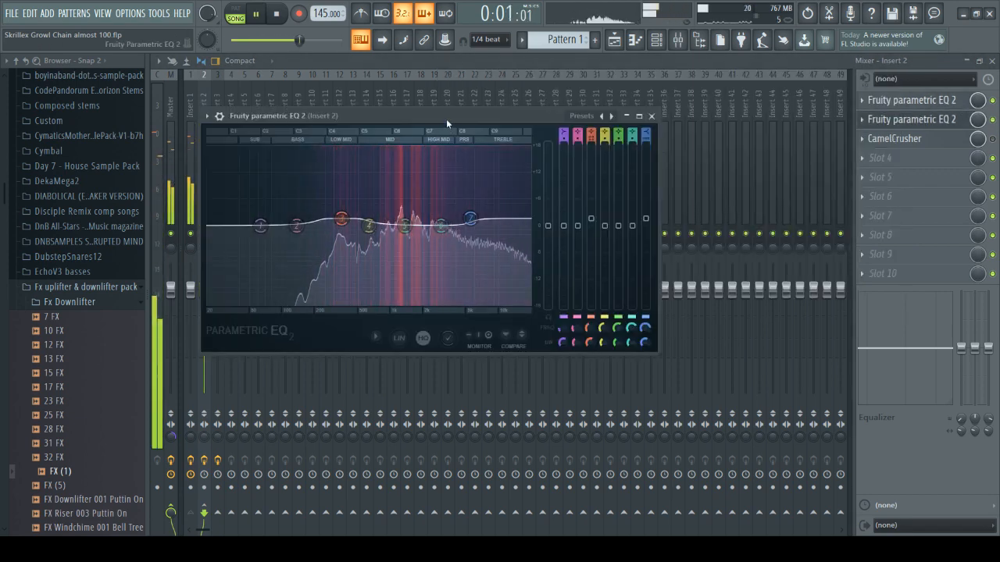
{"action": "key", "text": "space"}
{"action": "left_click", "coordinate": [933, 120]}
Enable CamelCrusher on Insert 2, examine it and play the growl, including with both of that insert's EQs disabled
{"action": "left_click", "coordinate": [937, 141]}
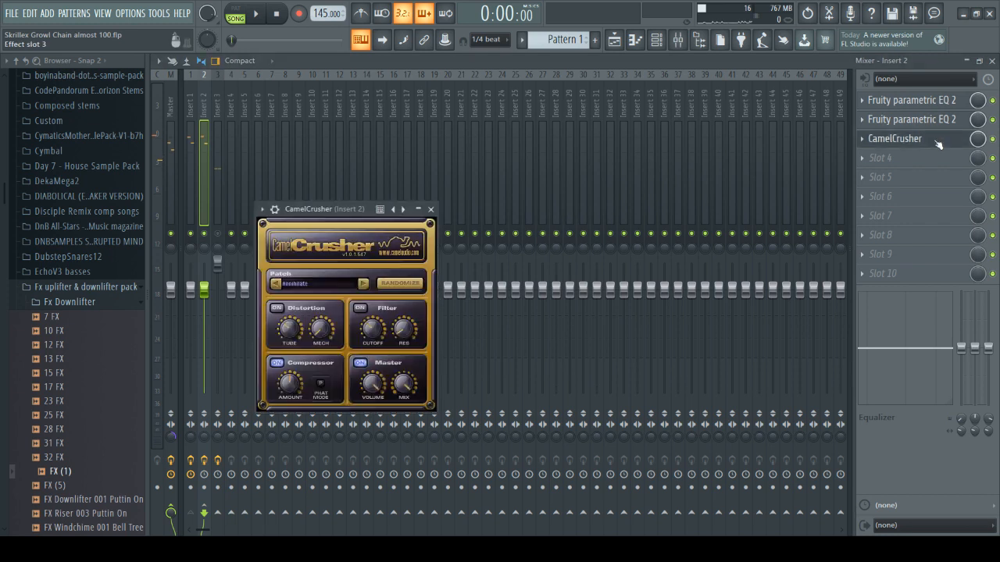
{"action": "key", "text": "space"}
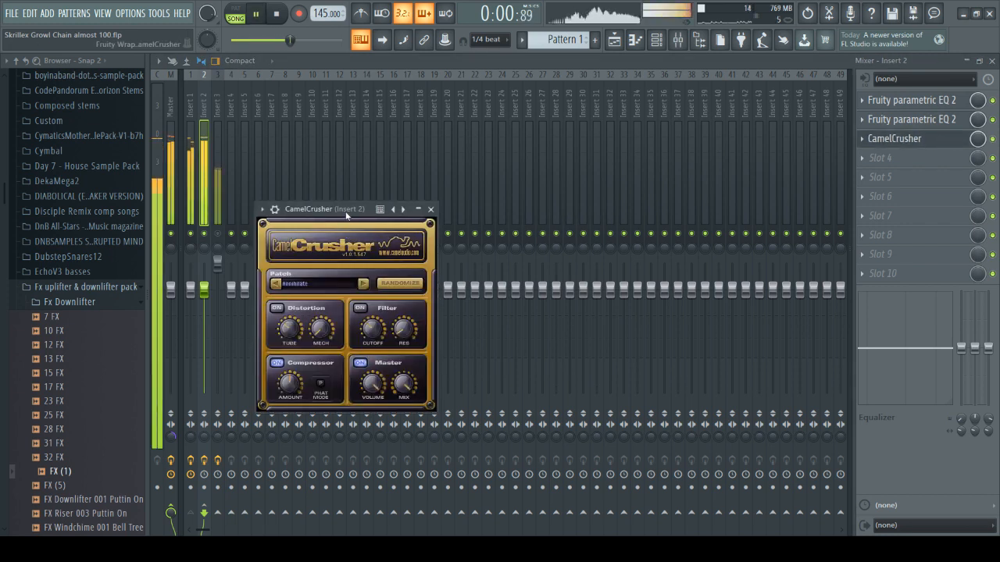
{"action": "key", "text": "space"}
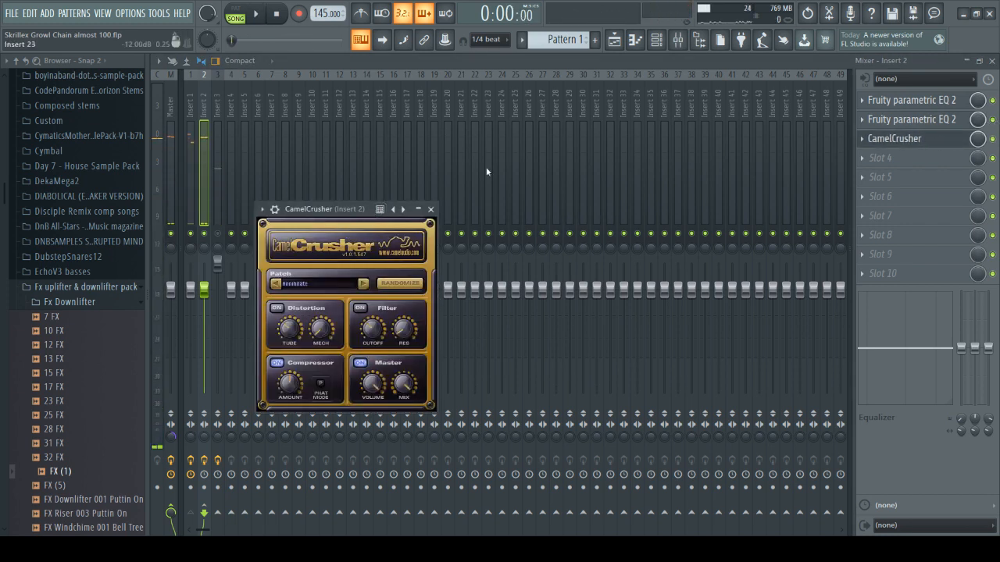
{"action": "key", "text": "space"}
{"action": "left_click", "coordinate": [901, 142]}
{"action": "key", "text": "space"}
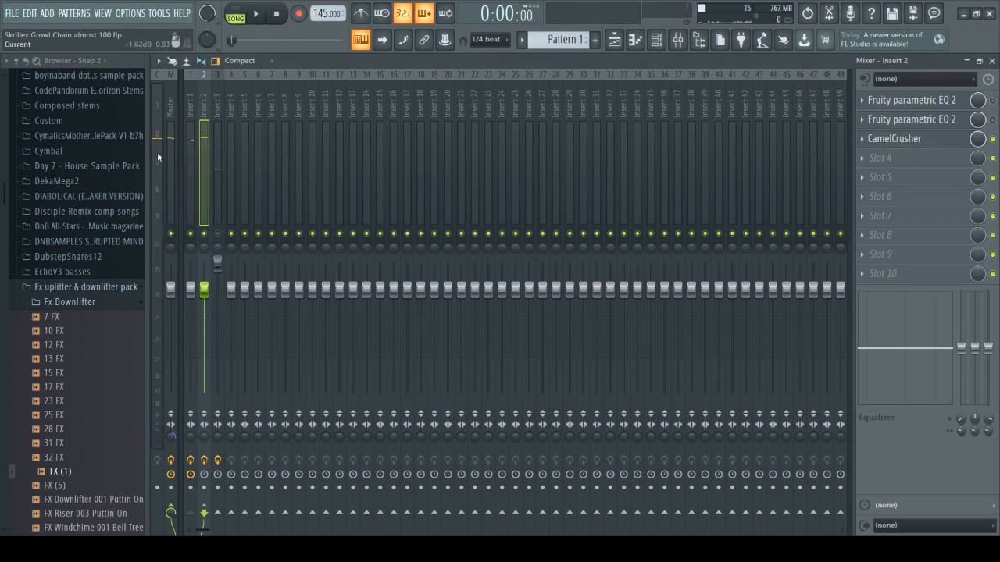
Re-enable both Fruity Parametric EQ 2 effects on Insert 2 and play the growl with the full chain
{"action": "left_click", "coordinate": [188, 152]}
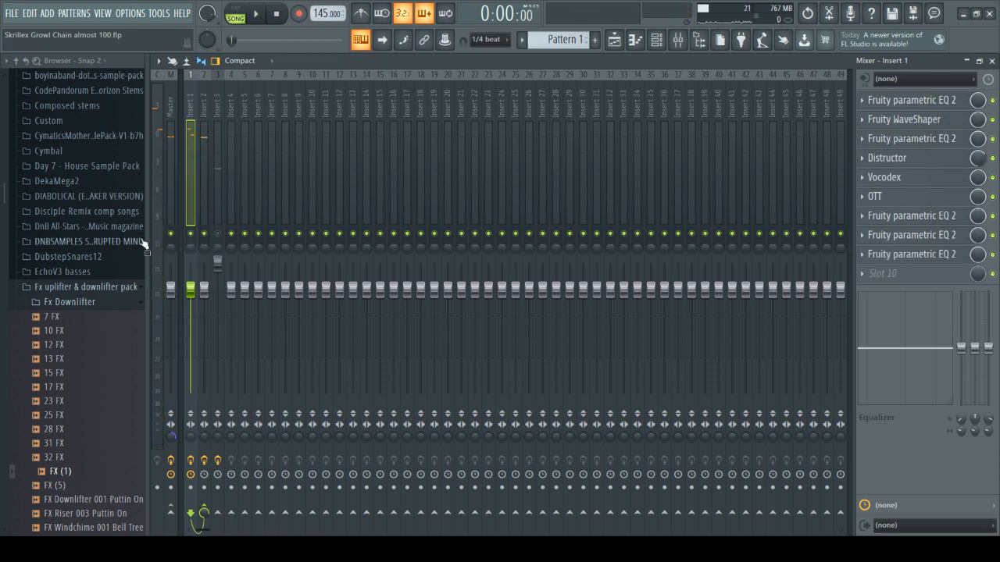
{"action": "left_click", "coordinate": [203, 181]}
{"action": "left_click", "coordinate": [993, 100]}
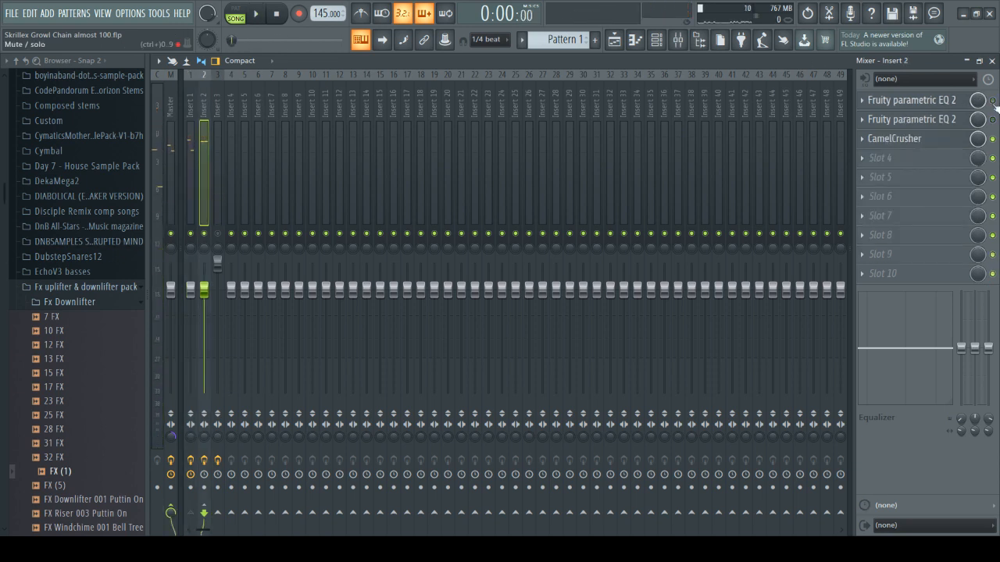
{"action": "left_click", "coordinate": [993, 119]}
{"action": "key", "text": "space"}
{"action": "key", "text": "space"}
Open the playlist and play the remade growl with its pitch bend and EQ automation twice
{"action": "left_click", "coordinate": [218, 187]}
{"action": "left_click", "coordinate": [614, 39]}
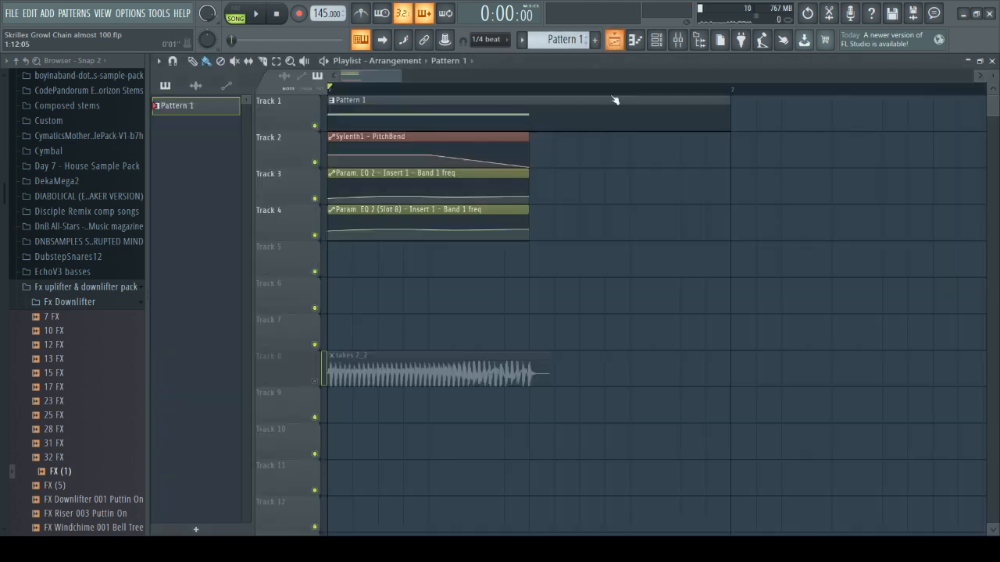
{"action": "key", "text": "space"}
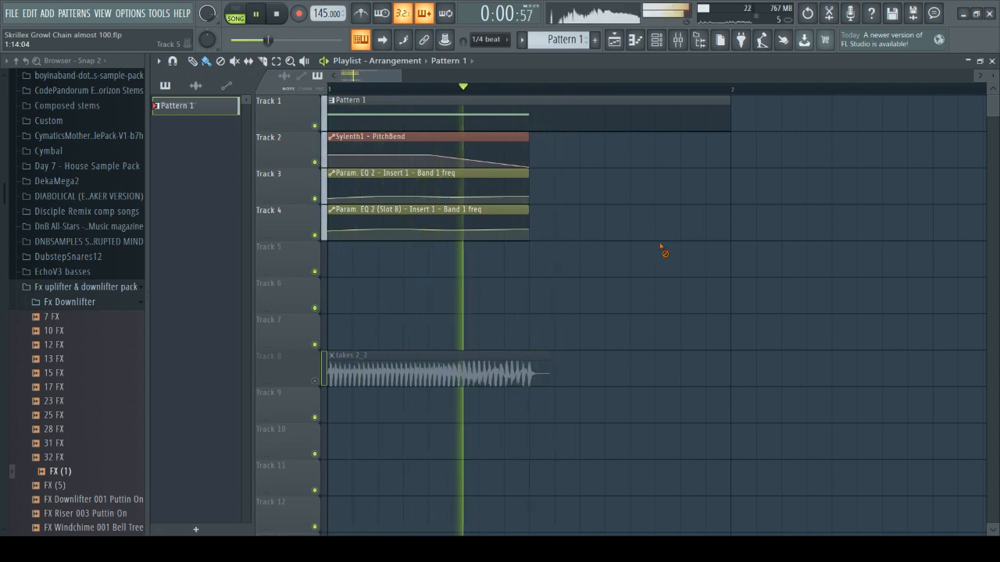
{"action": "key", "text": "space"}
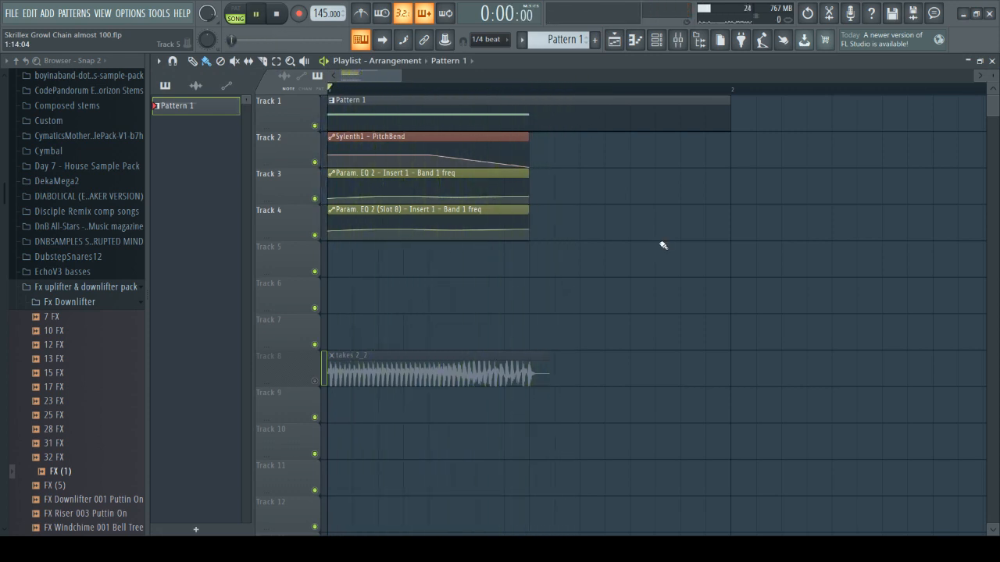
{"action": "key", "text": "space"}
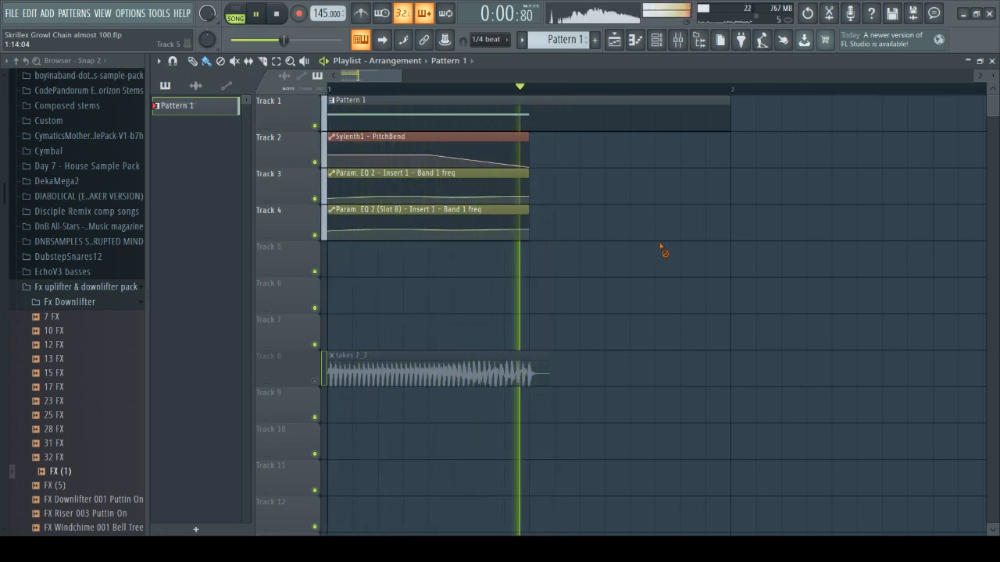
{"action": "key", "text": "space"}
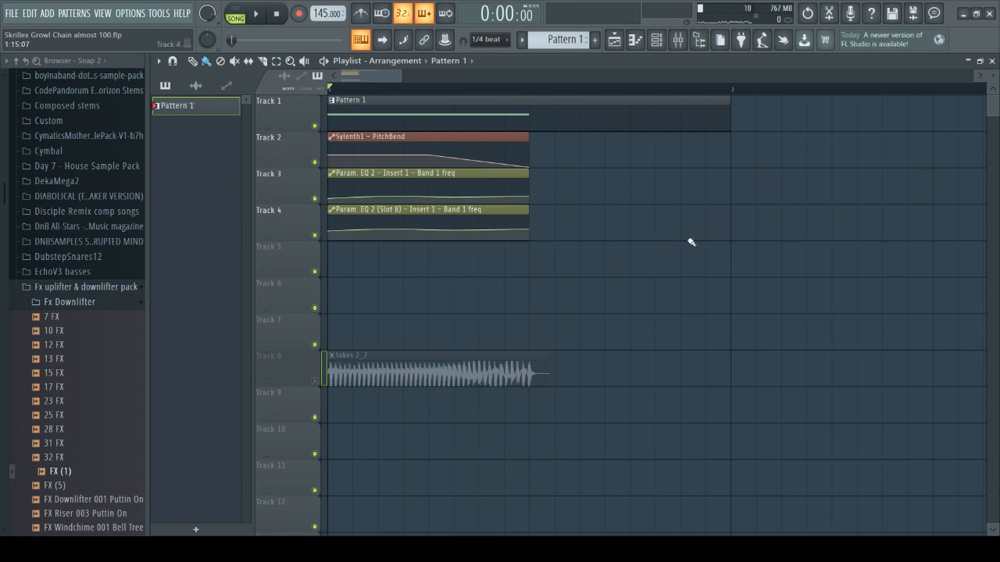
Solo Track 8 in the playlist and play its takes 2_2 audio clip for comparison with the remake
{"action": "left_click", "coordinate": [315, 381], "text": "ctrl"}
{"action": "key", "text": "space"}
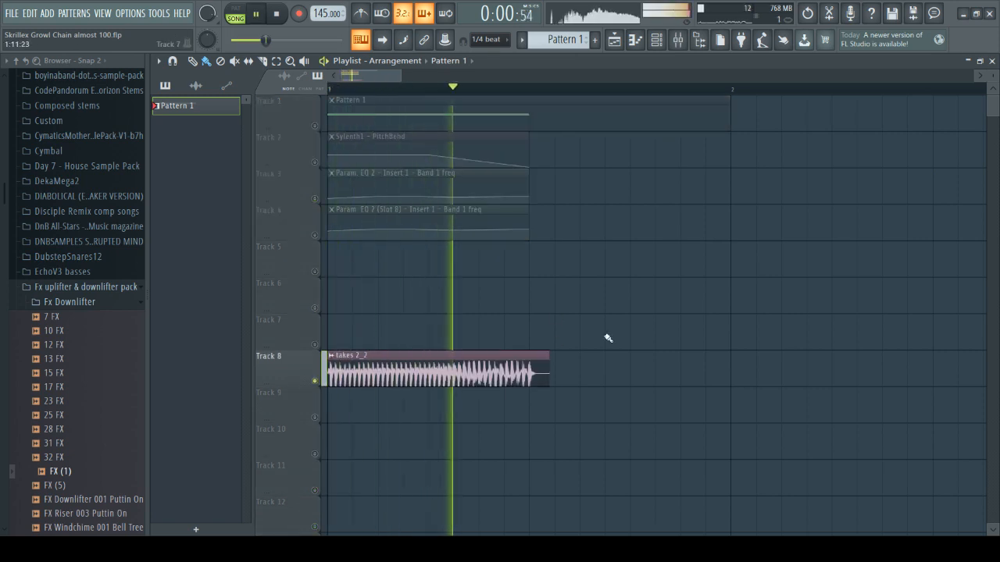
{"action": "key", "text": "space"}
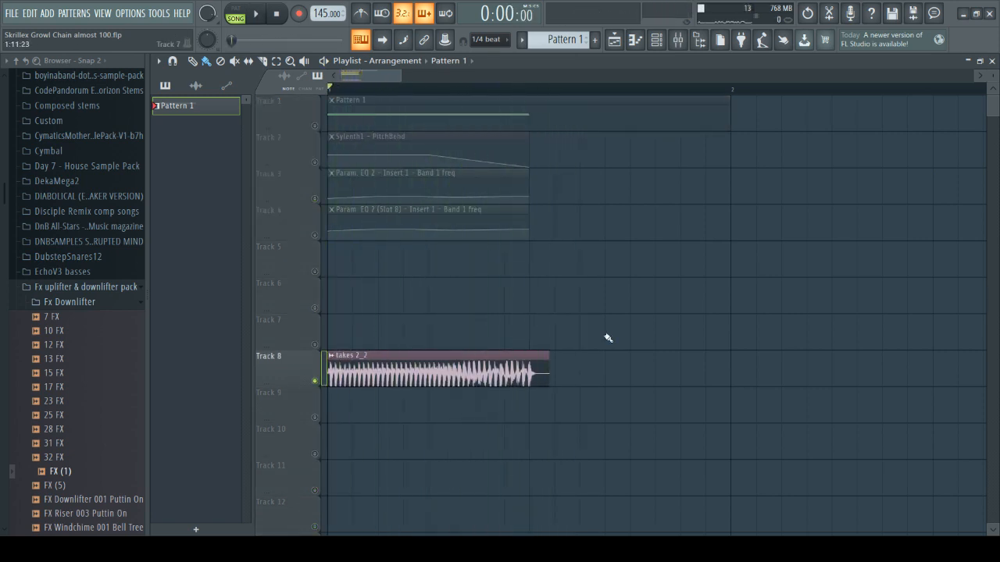